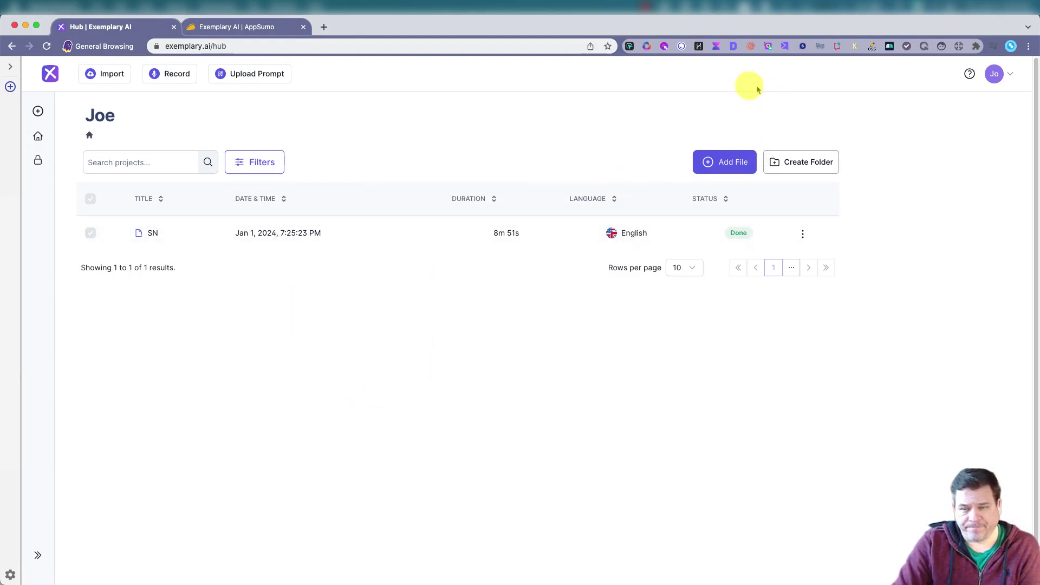
Step: Open the Upload your Media File panel from the hub's Add File button
{"action": "left_click", "coordinate": [718, 164]}
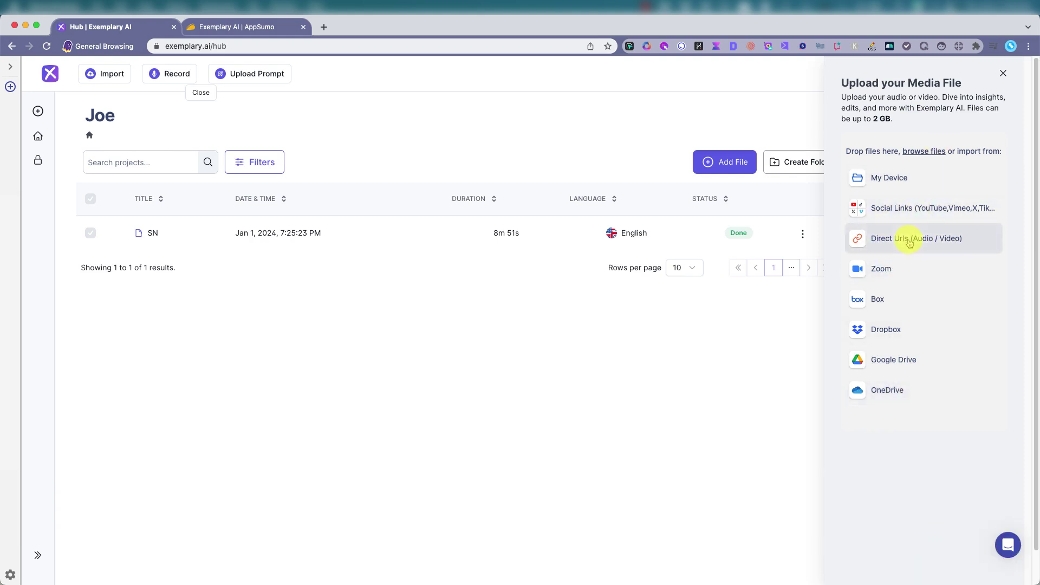
Step: Try importing the pasted link as a Direct URL, then cancel after the file-type error
{"action": "left_click", "coordinate": [894, 245]}
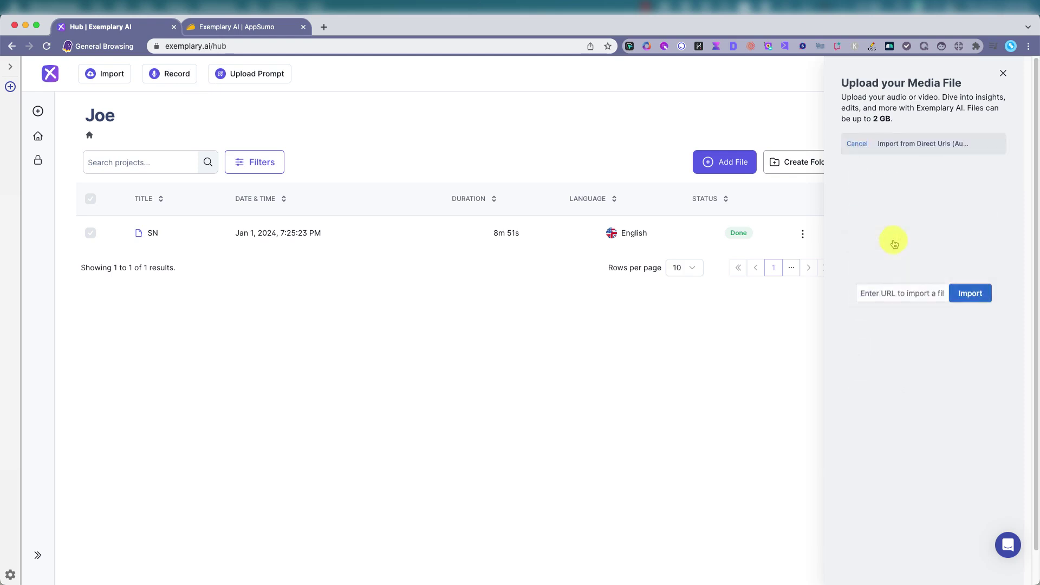
{"action": "left_click", "coordinate": [887, 293]}
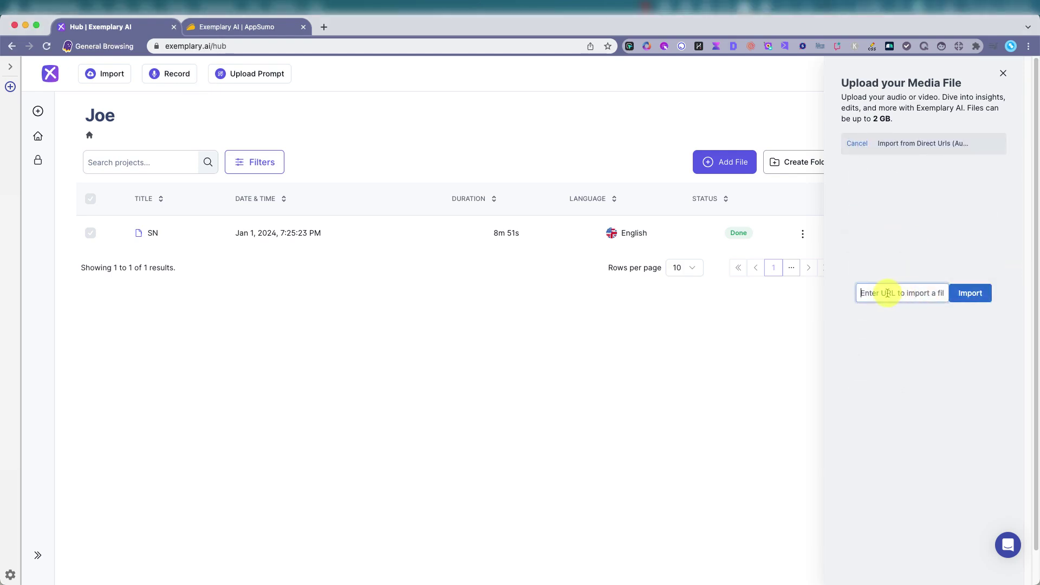
{"action": "key", "text": "super+v"}
{"action": "left_click", "coordinate": [969, 293]}
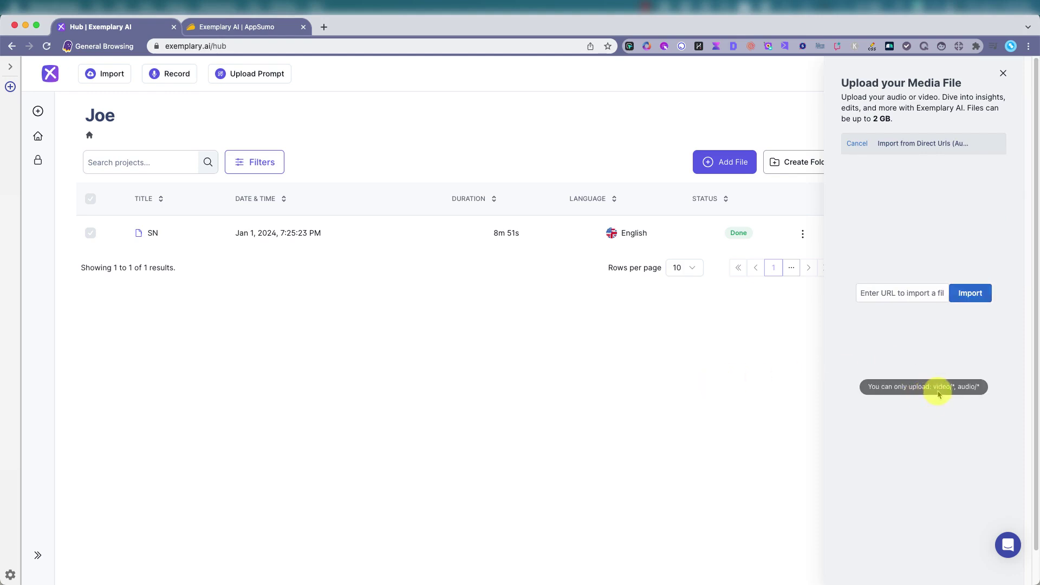
{"action": "left_click", "coordinate": [944, 302]}
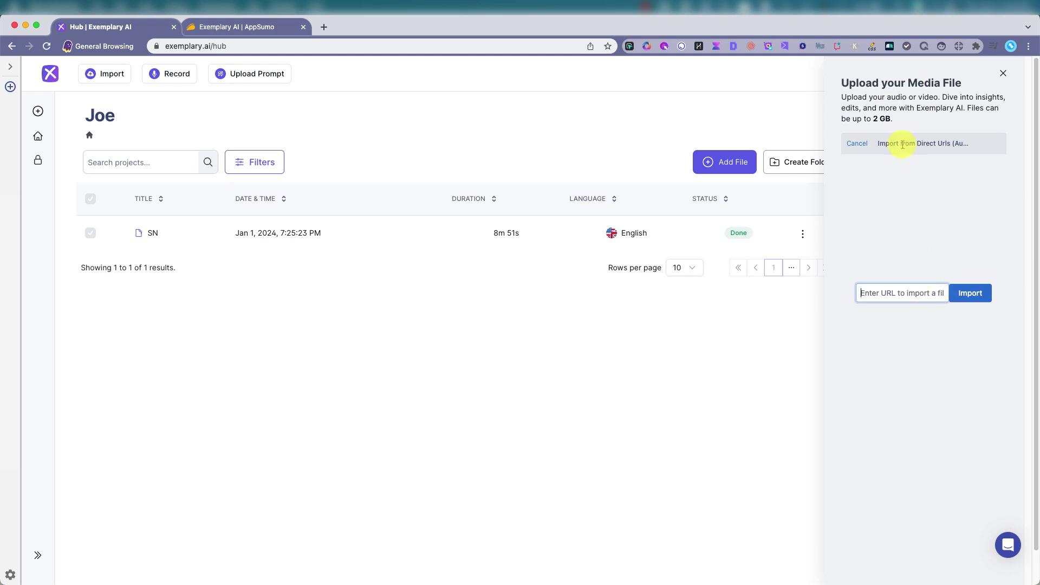
{"action": "left_click", "coordinate": [858, 143]}
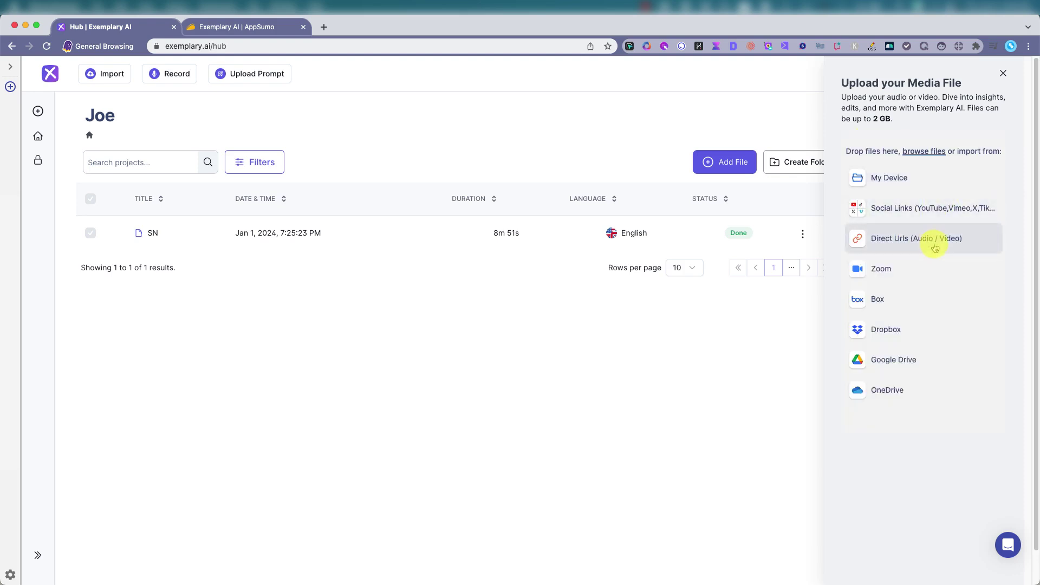
Step: Import the YouTube video by pasting its link under Social Links
{"action": "left_click", "coordinate": [942, 209]}
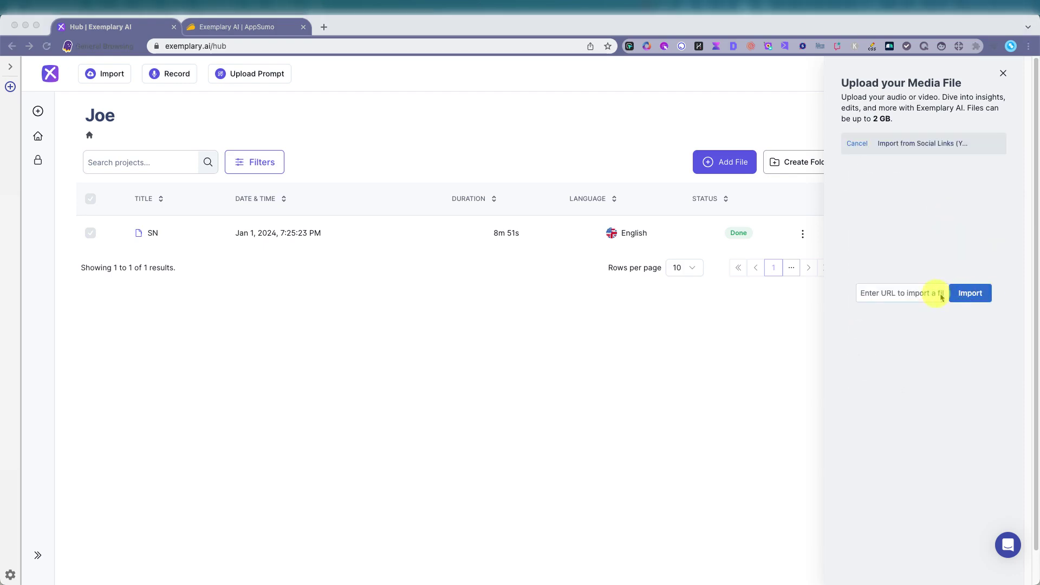
{"action": "left_click", "coordinate": [899, 293]}
{"action": "key", "text": "super+v"}
{"action": "left_click", "coordinate": [968, 292]}
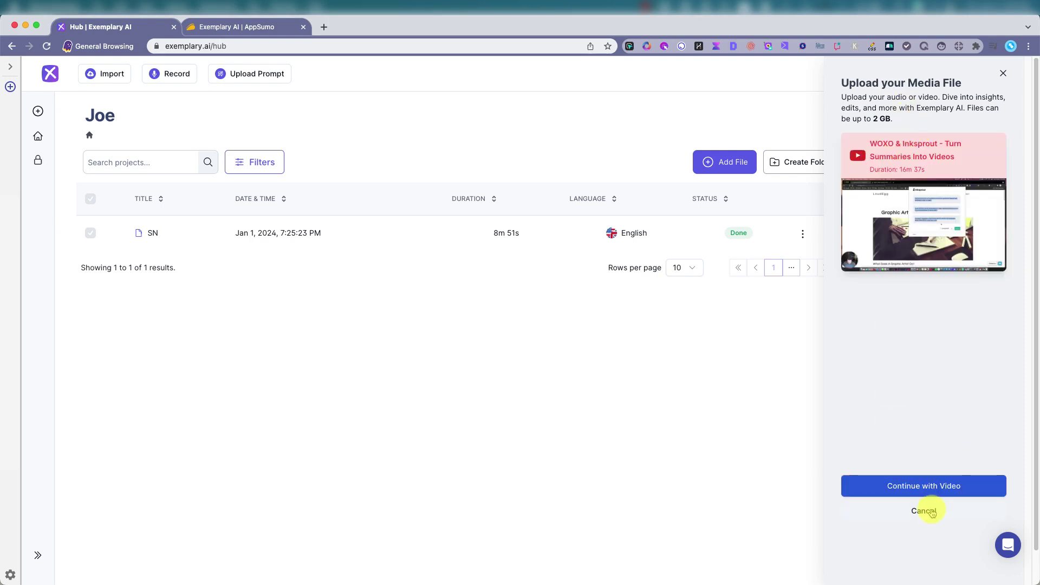
Step: Continue with the video, set Content Category to Youtube Video, and submit it for processing
{"action": "left_click", "coordinate": [940, 490]}
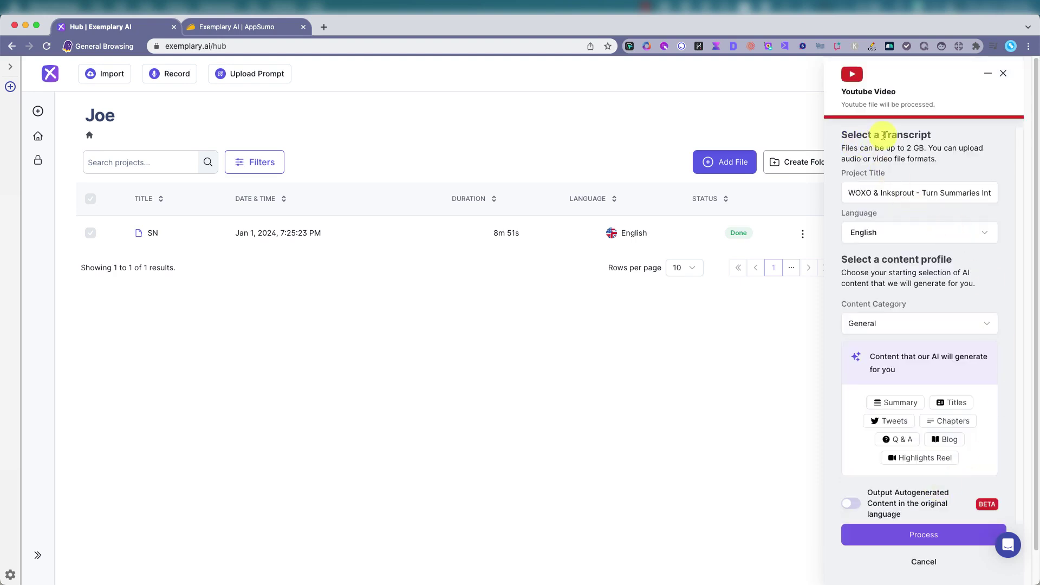
{"action": "left_click", "coordinate": [889, 192]}
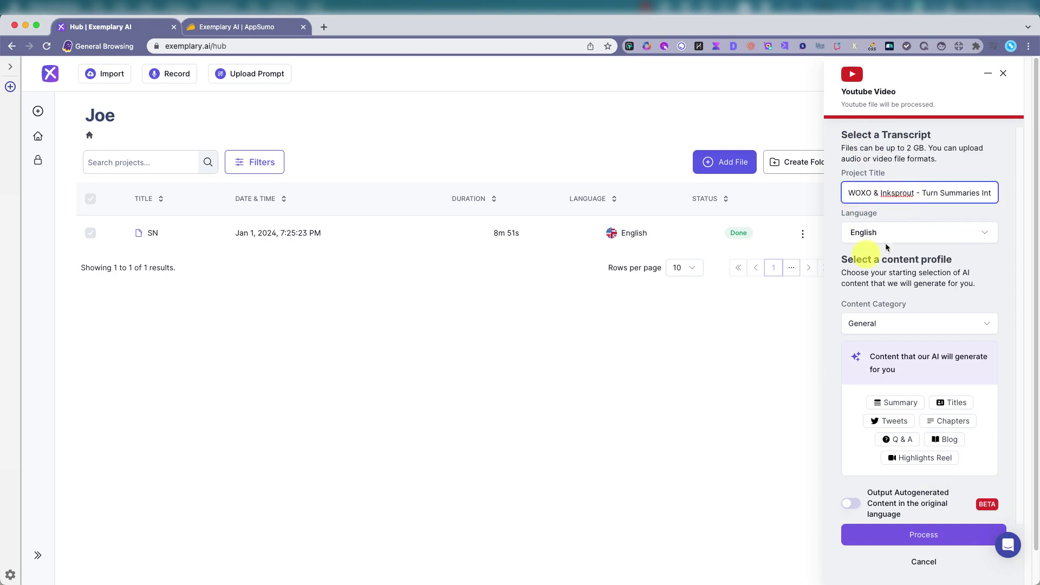
{"action": "left_click", "coordinate": [915, 324]}
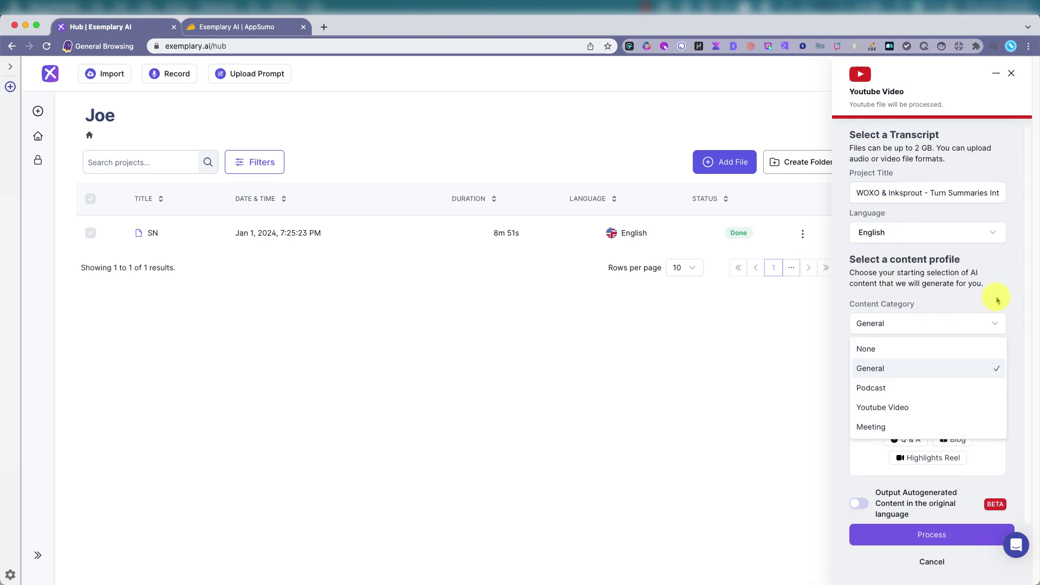
{"action": "left_click", "coordinate": [903, 407]}
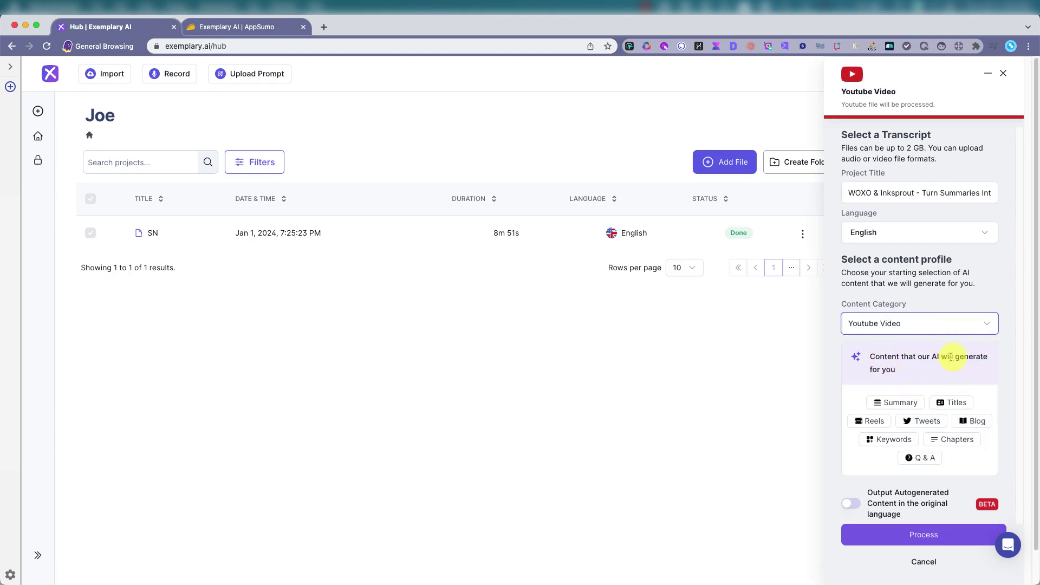
{"action": "left_click", "coordinate": [909, 403]}
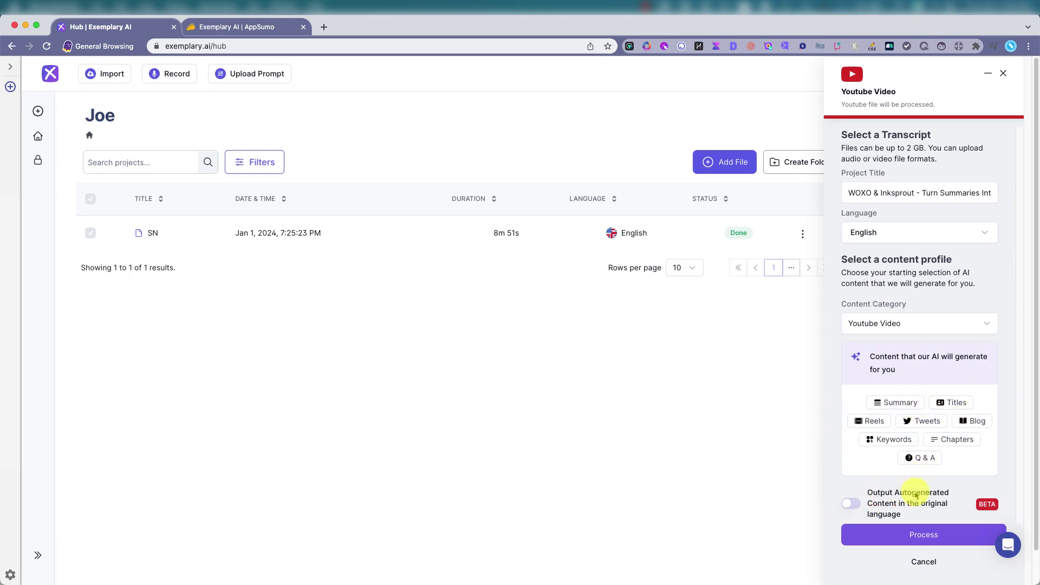
{"action": "left_click", "coordinate": [918, 536]}
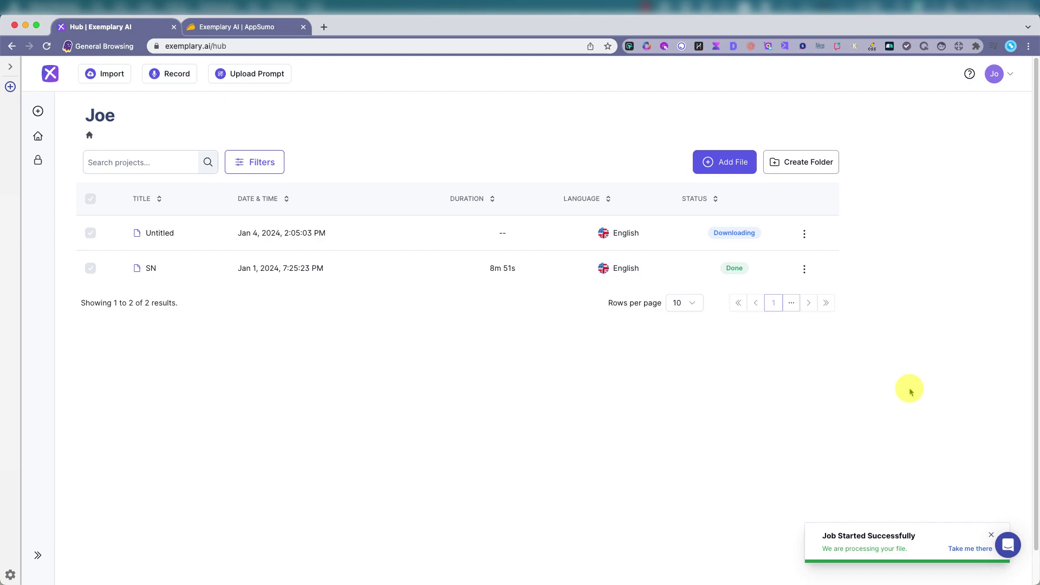
Step: Open the Untitled project's transcript, pause playback, and jump to the word 'today'
{"action": "left_click", "coordinate": [274, 232]}
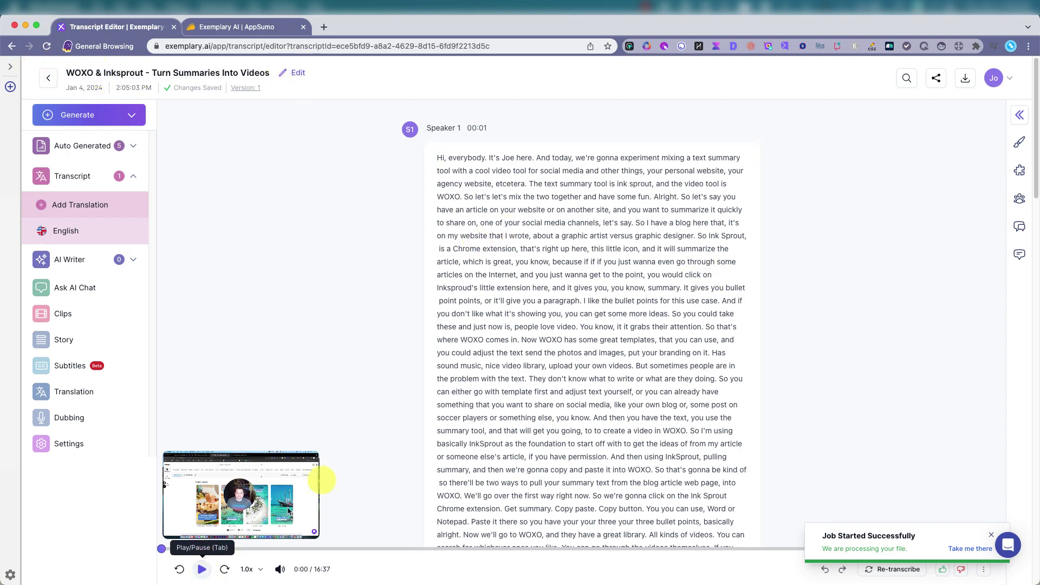
{"action": "scroll", "coordinate": [512, 260], "scroll_direction": "down", "scroll_amount": 10}
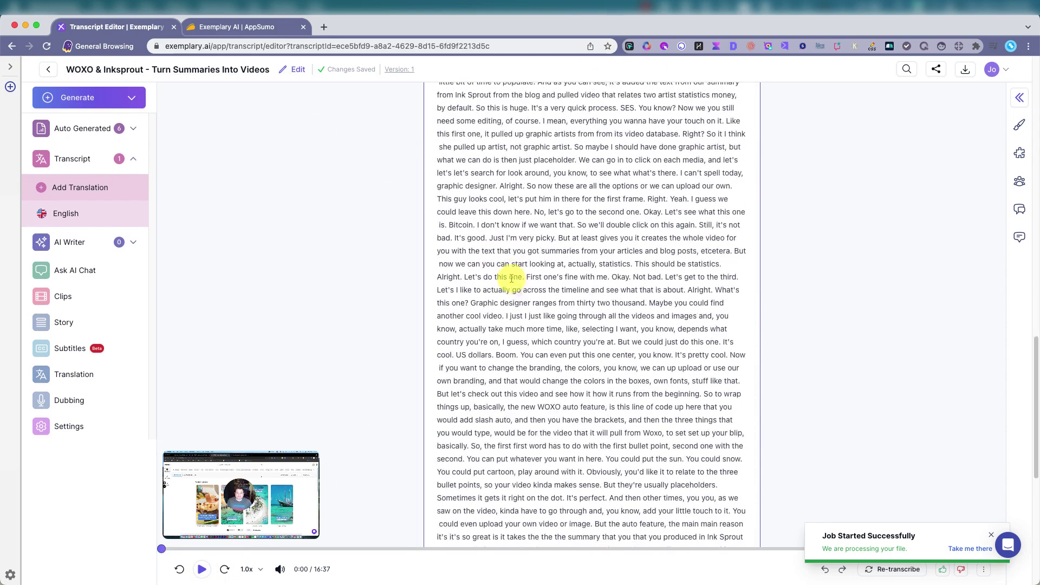
{"action": "scroll", "coordinate": [512, 266], "scroll_direction": "up", "scroll_amount": 10}
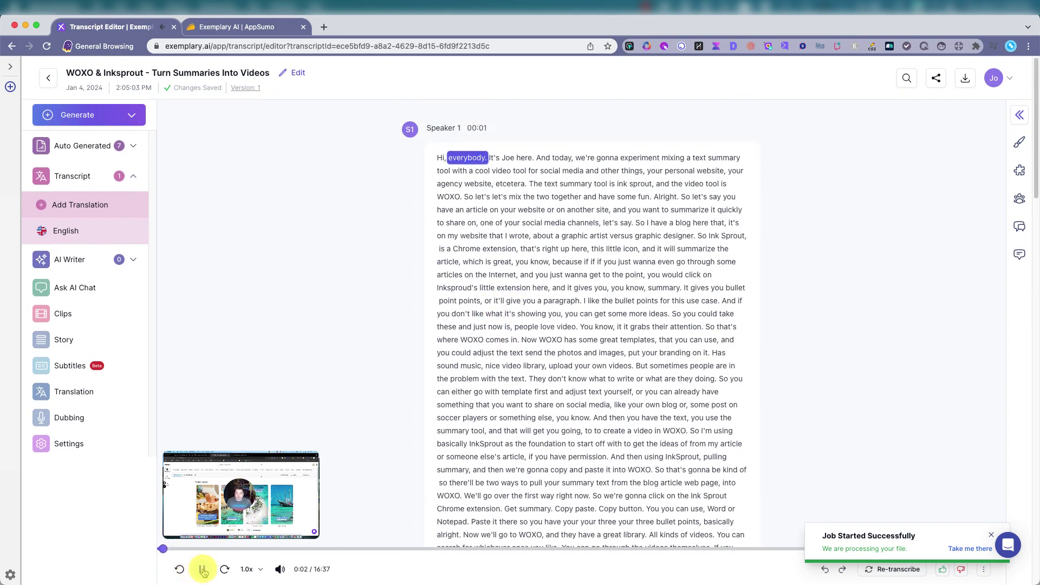
{"action": "left_click", "coordinate": [203, 570]}
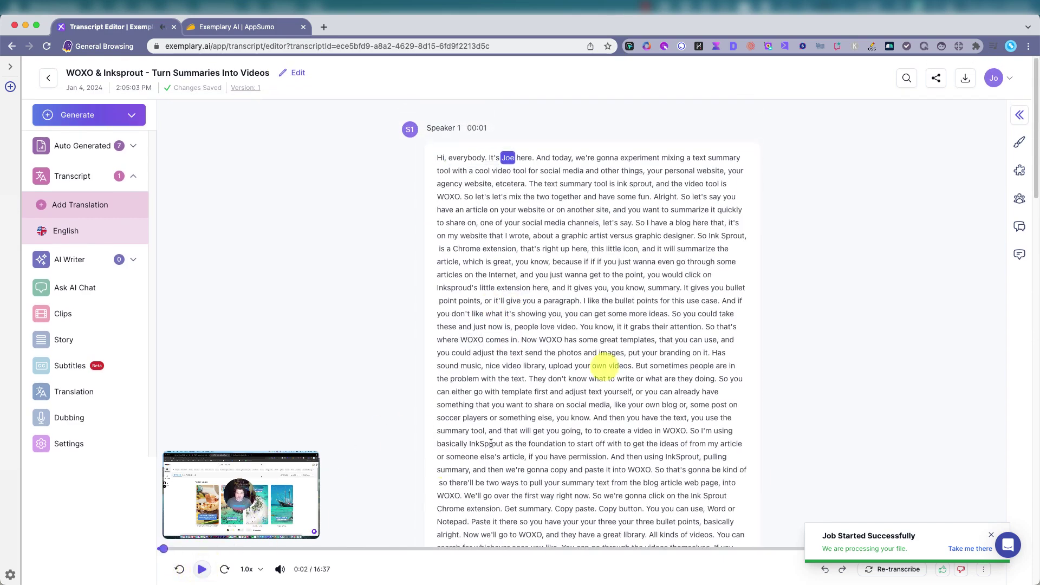
{"action": "left_click", "coordinate": [555, 160]}
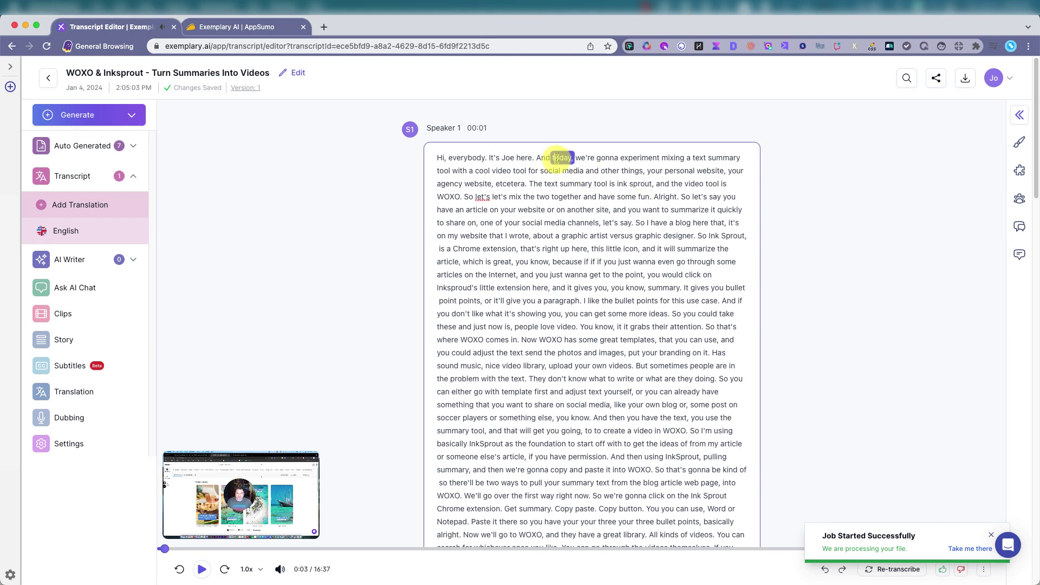
Step: Open the Auto Generated overview and expand the full Tweets card
{"action": "left_click", "coordinate": [139, 147]}
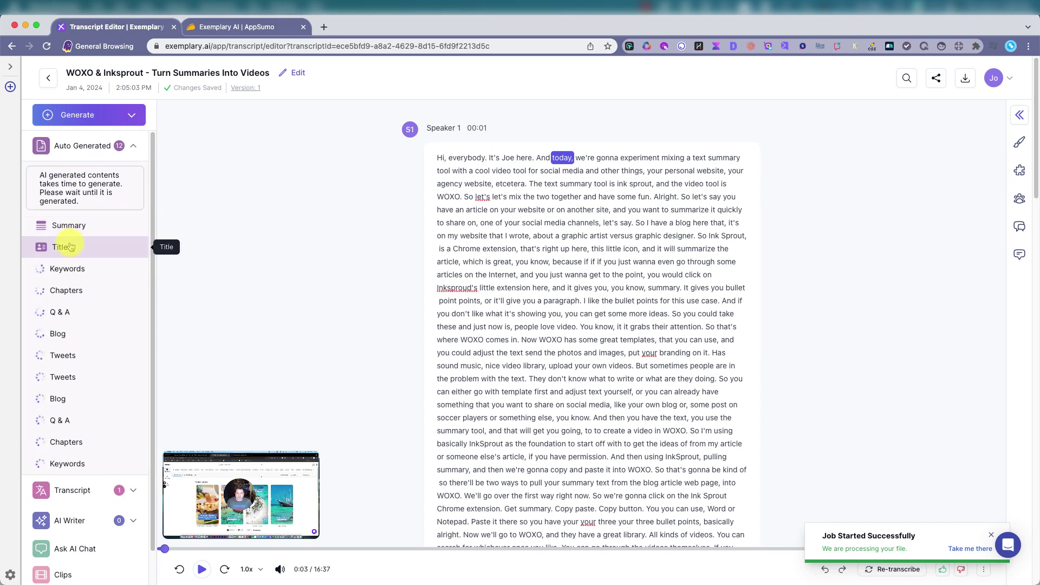
{"action": "left_click", "coordinate": [70, 247]}
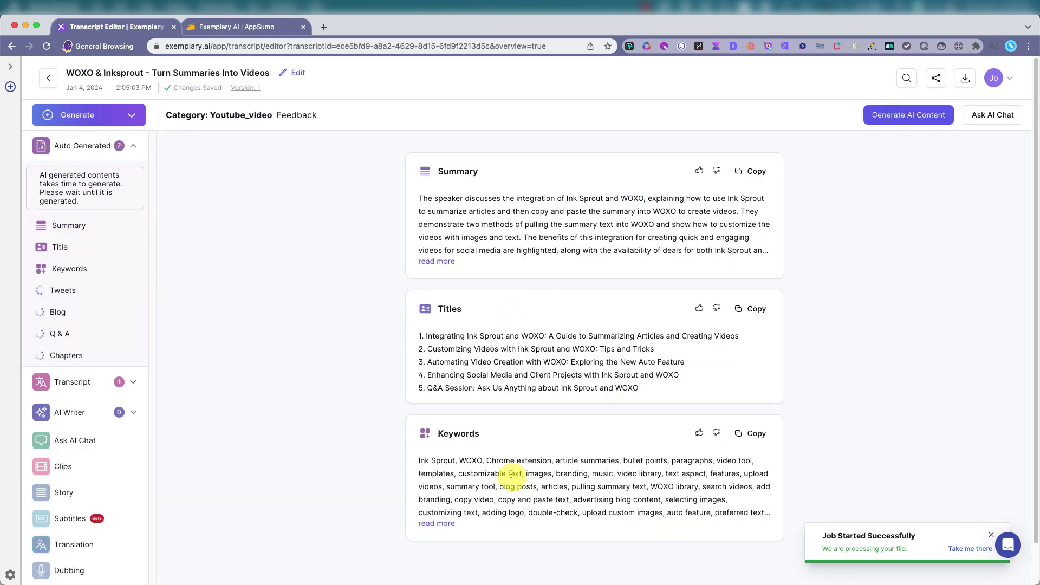
{"action": "scroll", "coordinate": [511, 473], "scroll_direction": "down", "scroll_amount": 1}
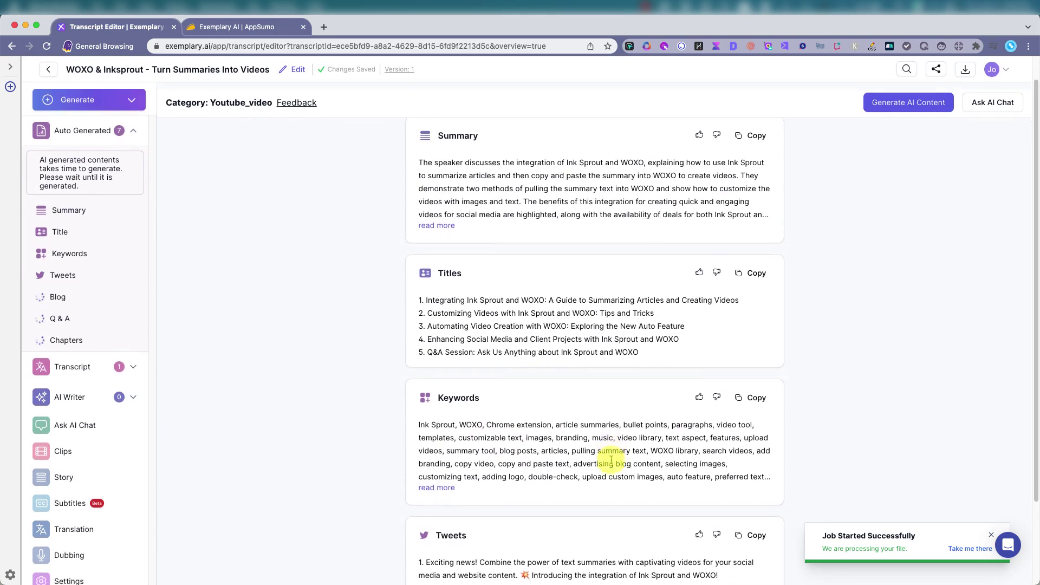
{"action": "scroll", "coordinate": [611, 461], "scroll_direction": "down", "scroll_amount": 3}
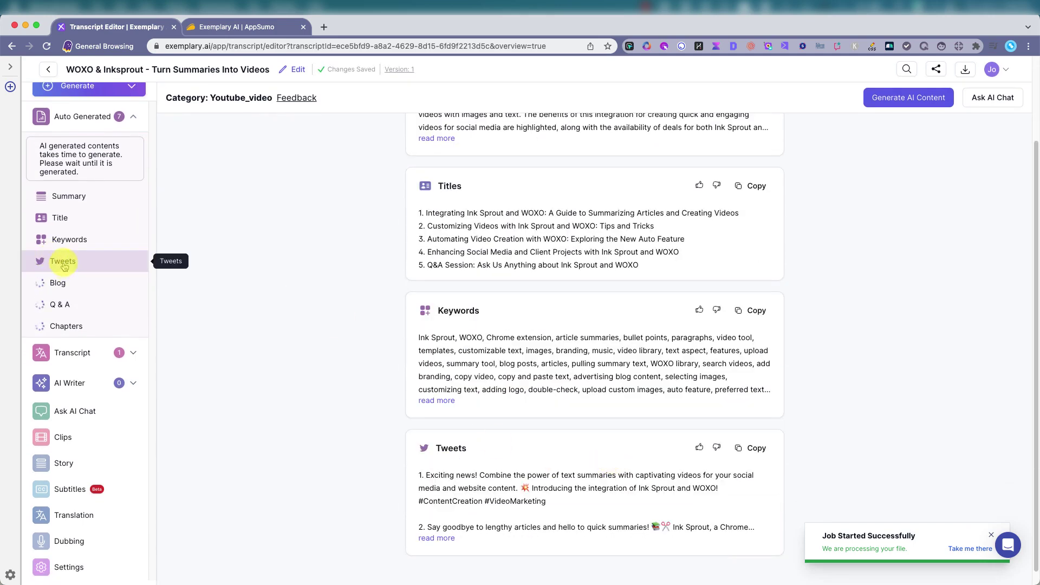
{"action": "scroll", "coordinate": [206, 296], "scroll_direction": "down", "scroll_amount": 1}
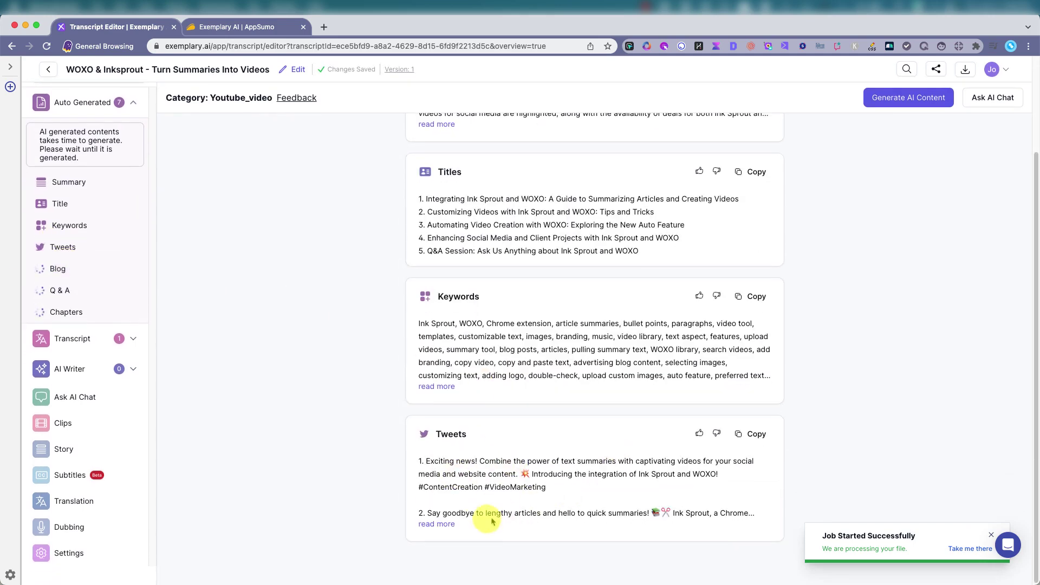
{"action": "left_click", "coordinate": [449, 524]}
{"action": "scroll", "coordinate": [536, 429], "scroll_direction": "down", "scroll_amount": 1}
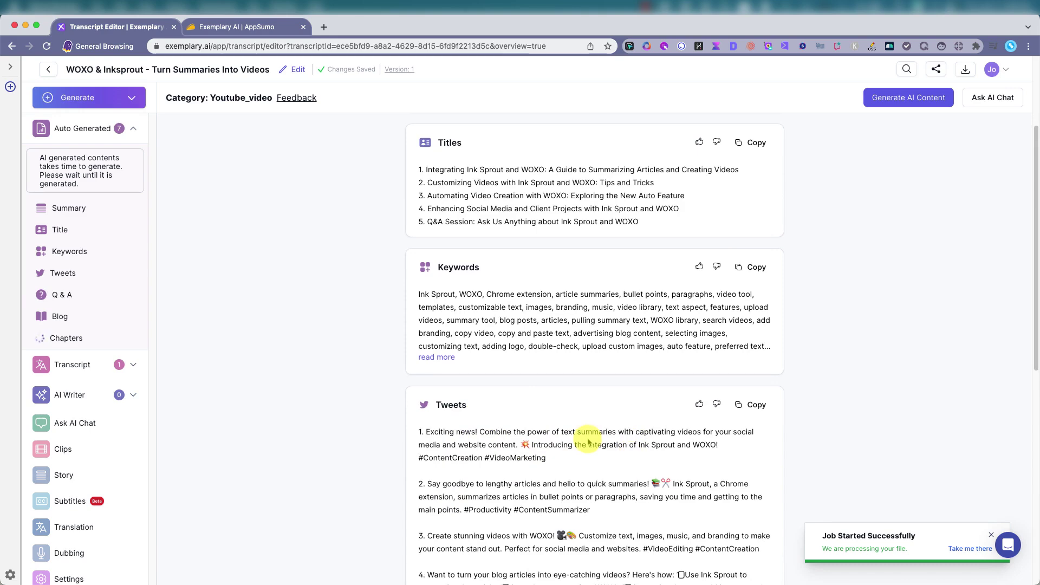
{"action": "scroll", "coordinate": [594, 443], "scroll_direction": "down", "scroll_amount": 5}
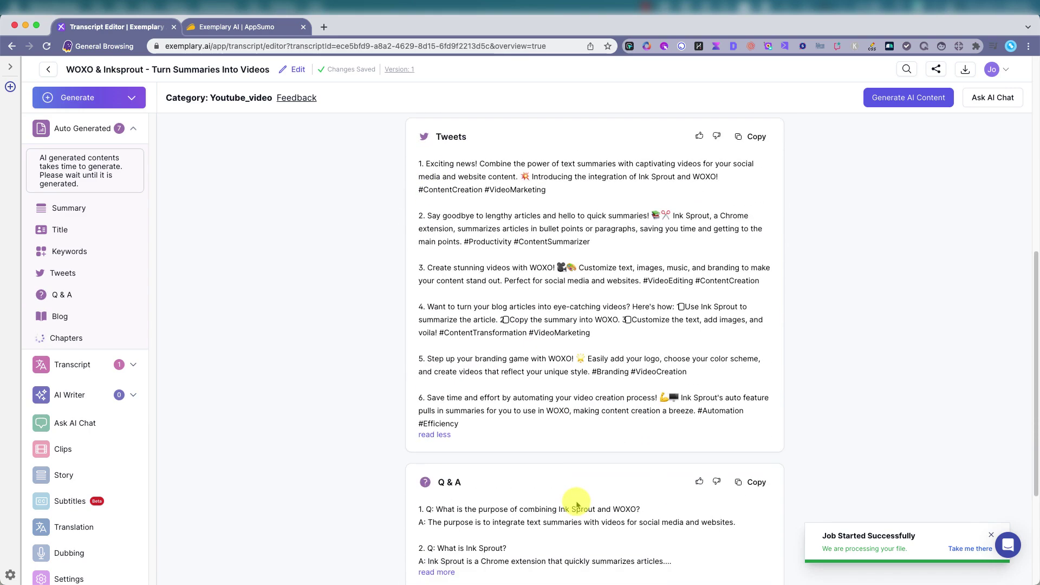
{"action": "scroll", "coordinate": [571, 501], "scroll_direction": "down", "scroll_amount": 1}
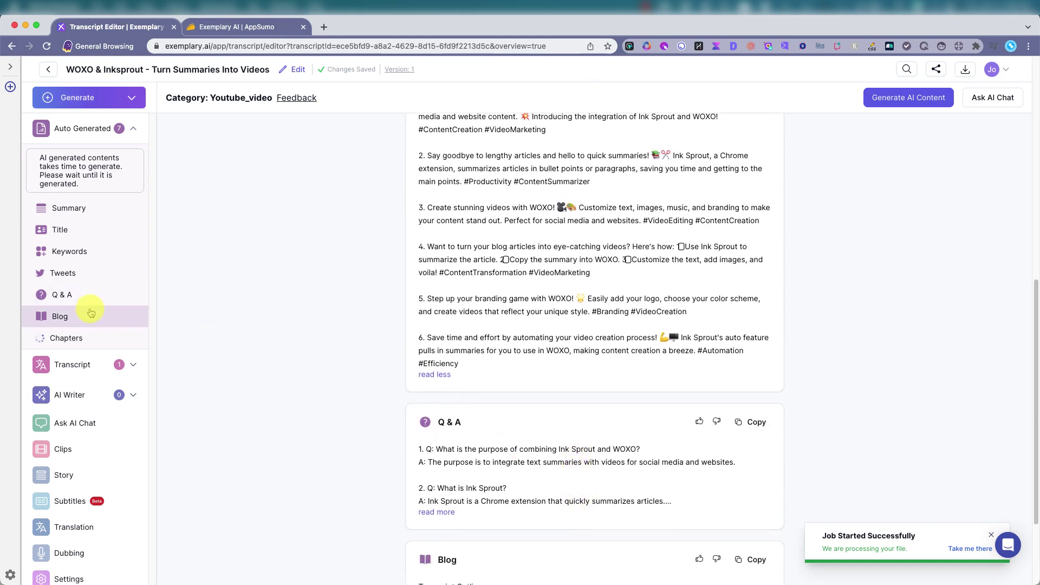
Step: Expand the Blog outline and the timestamped Chapters card to read them
{"action": "left_click", "coordinate": [77, 316]}
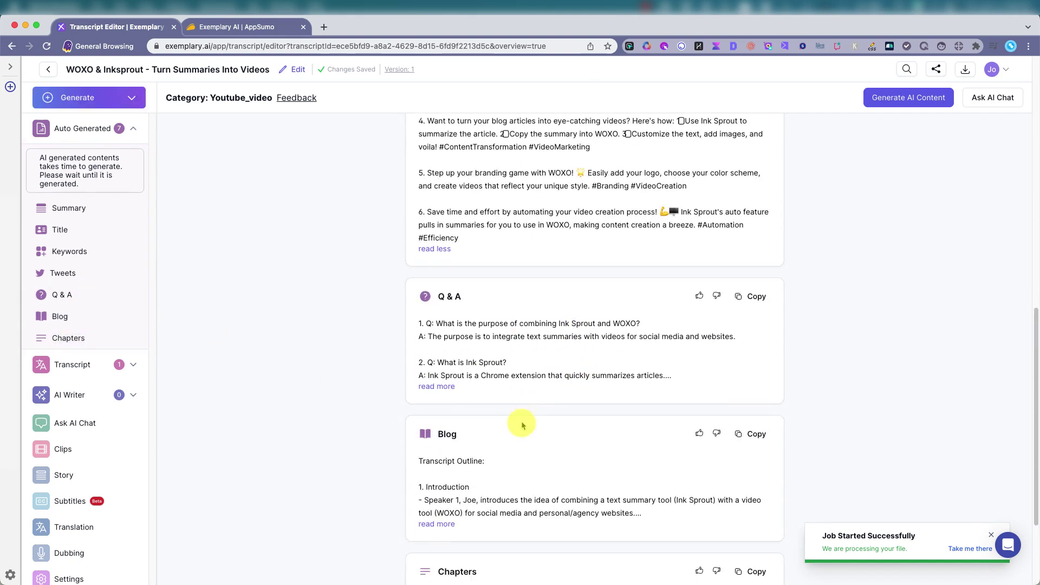
{"action": "left_click", "coordinate": [436, 524]}
{"action": "scroll", "coordinate": [517, 434], "scroll_direction": "down", "scroll_amount": 2}
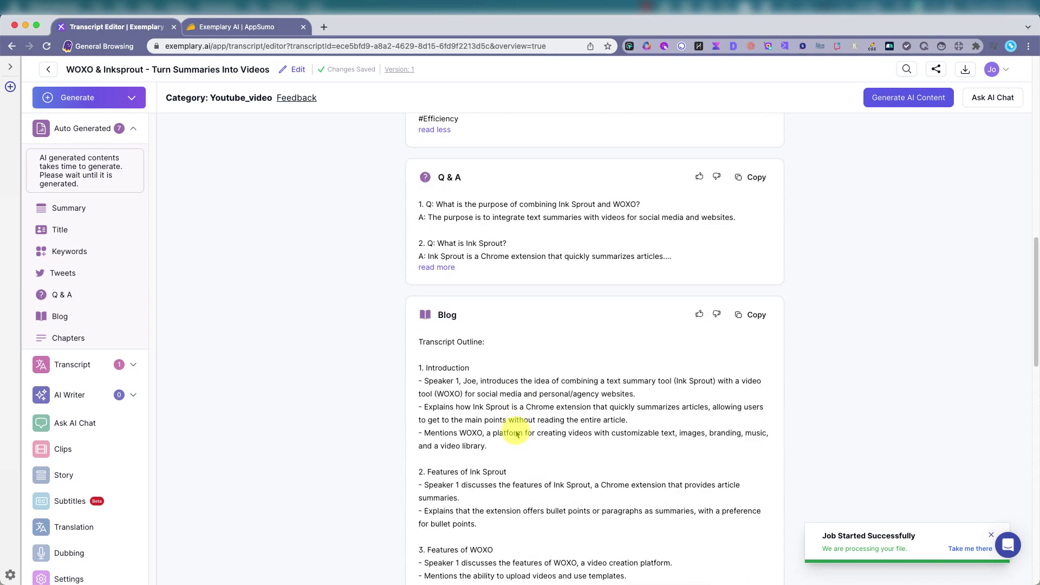
{"action": "scroll", "coordinate": [492, 357], "scroll_direction": "down", "scroll_amount": 18}
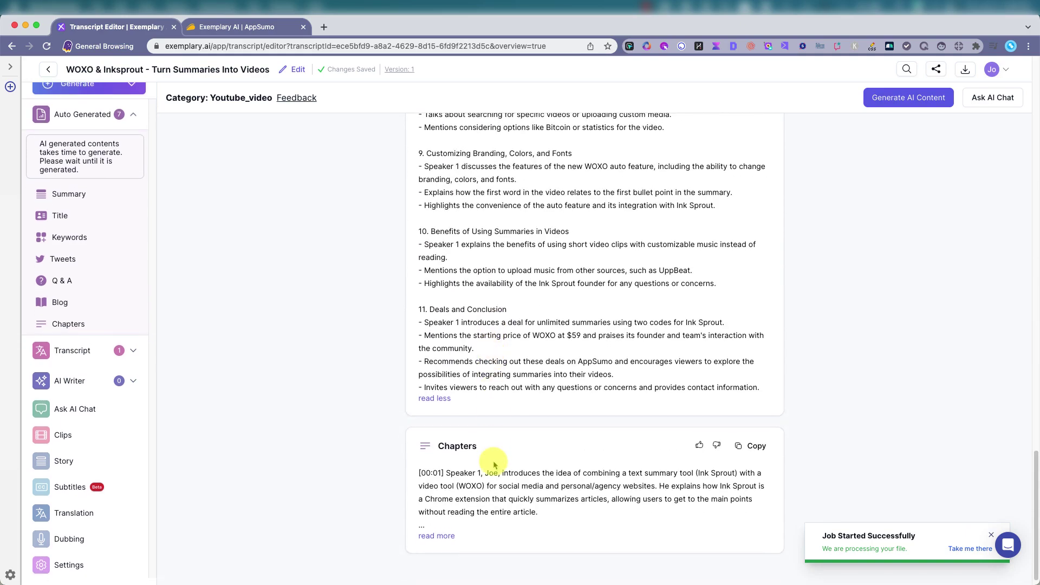
{"action": "left_click", "coordinate": [440, 536]}
{"action": "scroll", "coordinate": [490, 510], "scroll_direction": "down", "scroll_amount": 6}
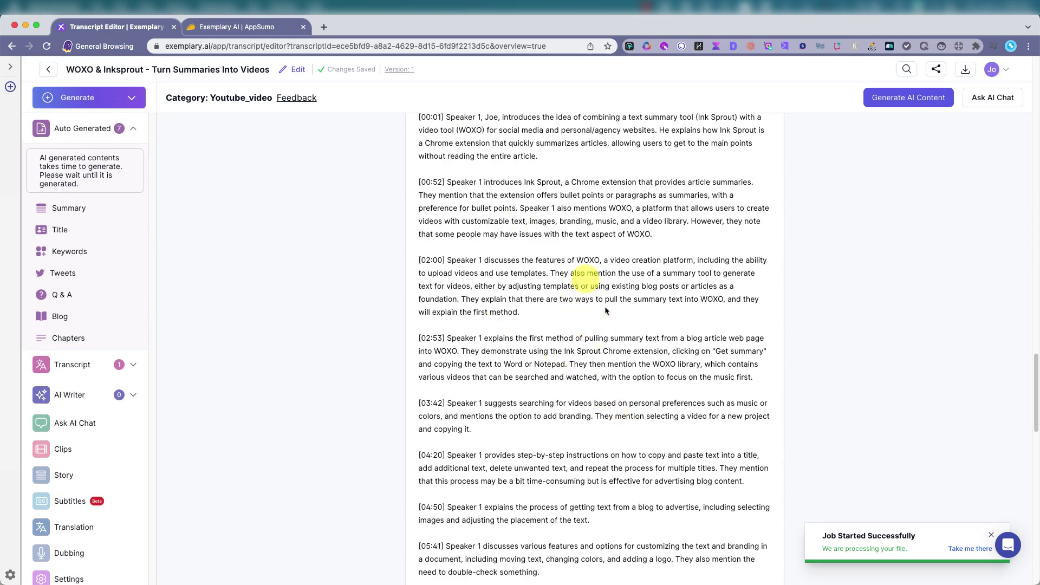
{"action": "scroll", "coordinate": [519, 398], "scroll_direction": "down", "scroll_amount": 1}
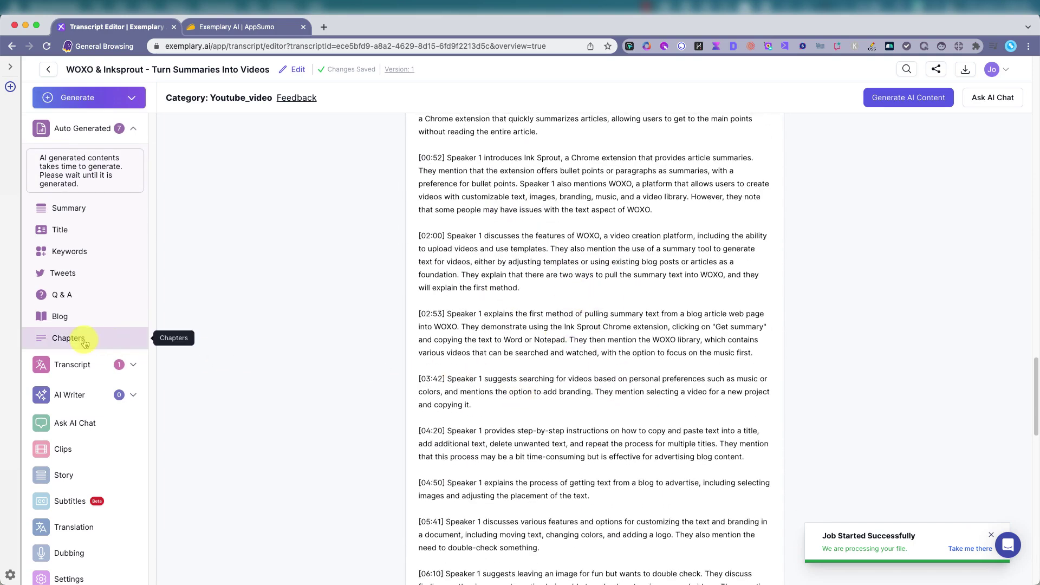
Step: Generate an AI Writer report with the prompt 'create funny facebook posts' and open it
{"action": "left_click", "coordinate": [132, 365]}
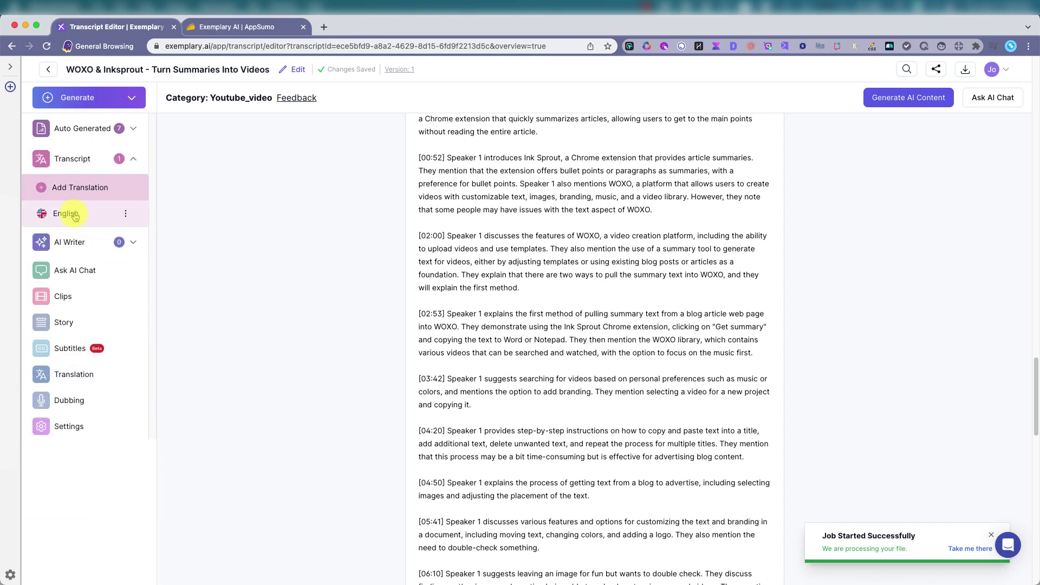
{"action": "left_click", "coordinate": [69, 244]}
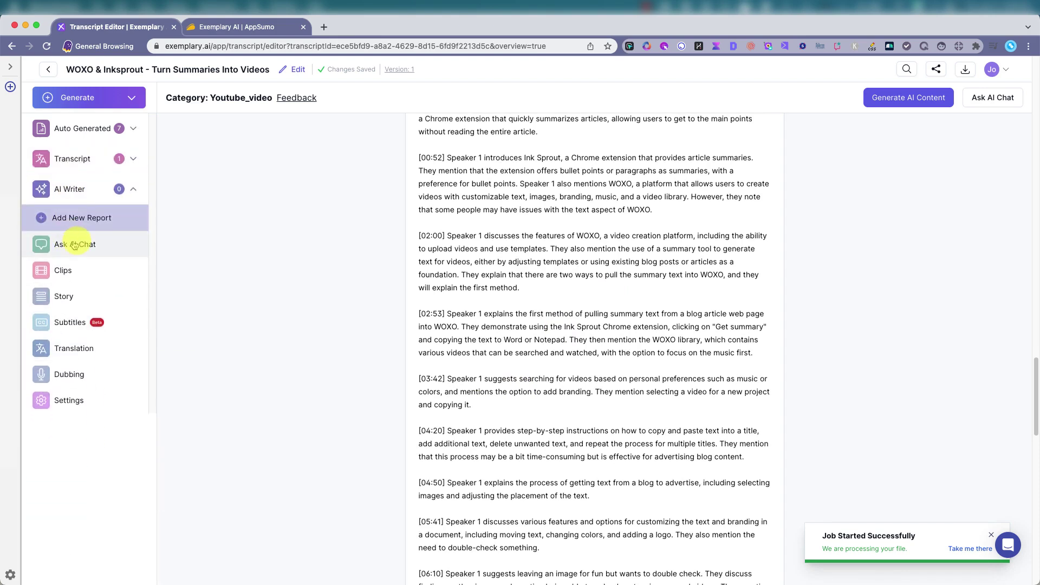
{"action": "left_click", "coordinate": [77, 219]}
{"action": "left_click", "coordinate": [398, 154]}
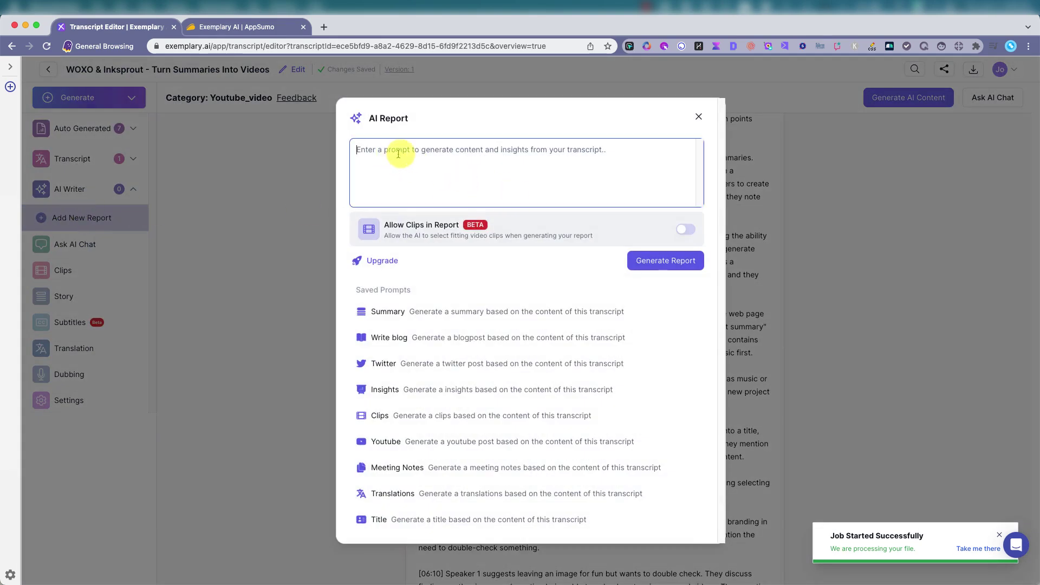
{"action": "type", "text": "create funny facebook posts"}
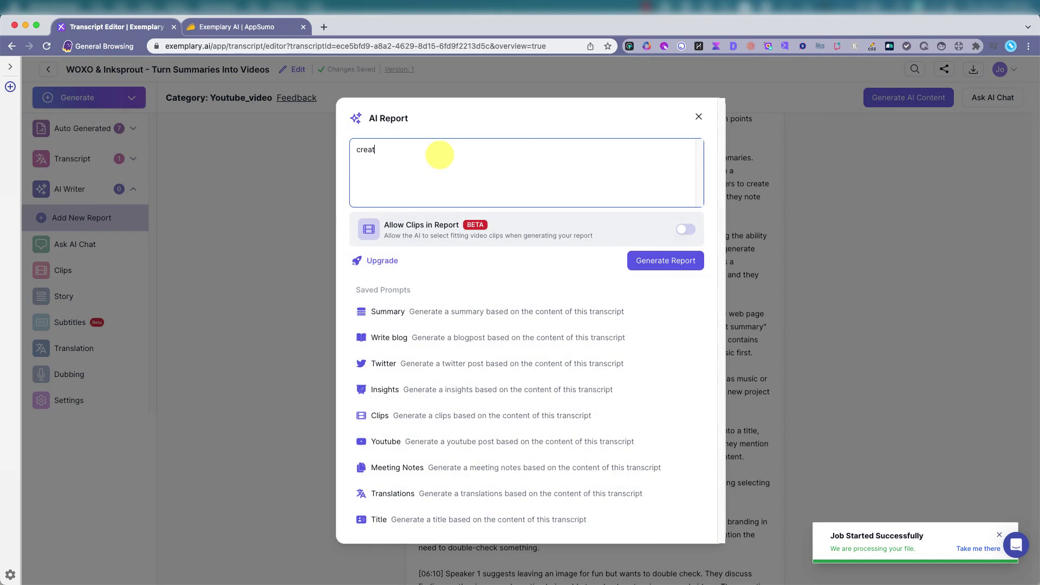
{"action": "left_click", "coordinate": [663, 272]}
{"action": "left_click", "coordinate": [666, 268]}
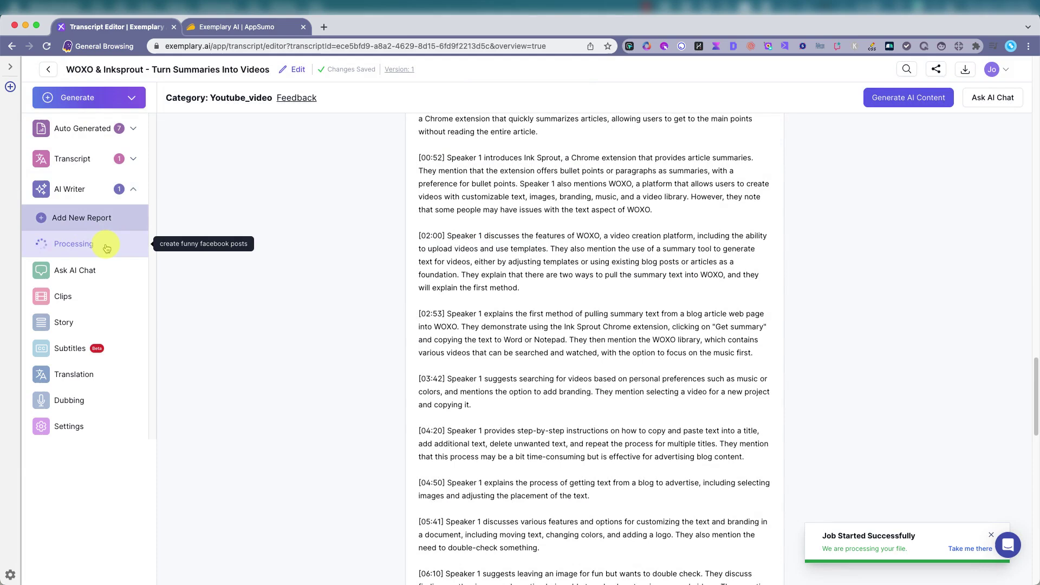
{"action": "left_click", "coordinate": [76, 246]}
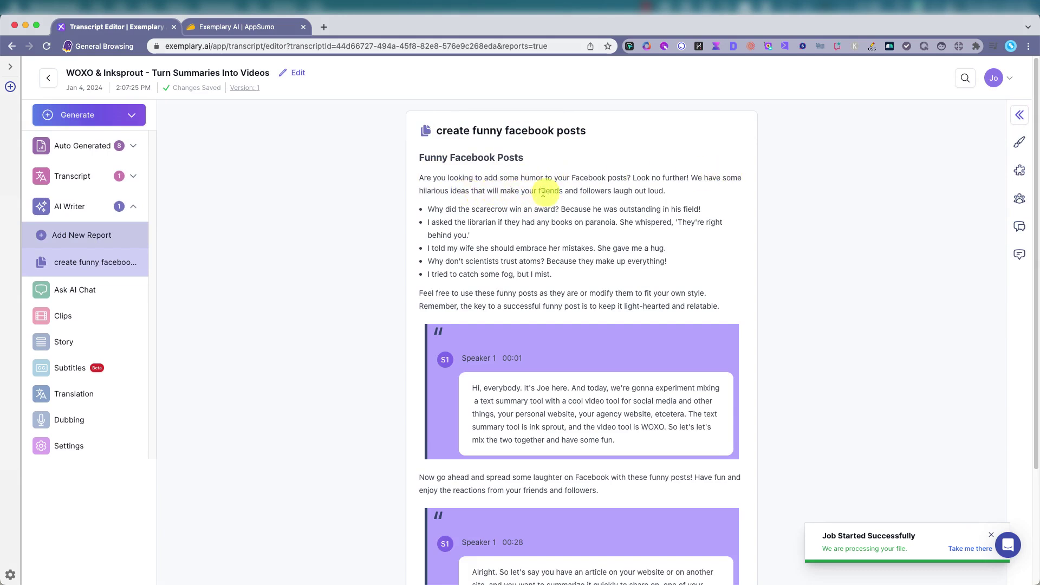
Step: Read through the five funny Facebook posts, then switch to Ask AI Chat
{"action": "scroll", "coordinate": [441, 220], "scroll_direction": "down", "scroll_amount": 1}
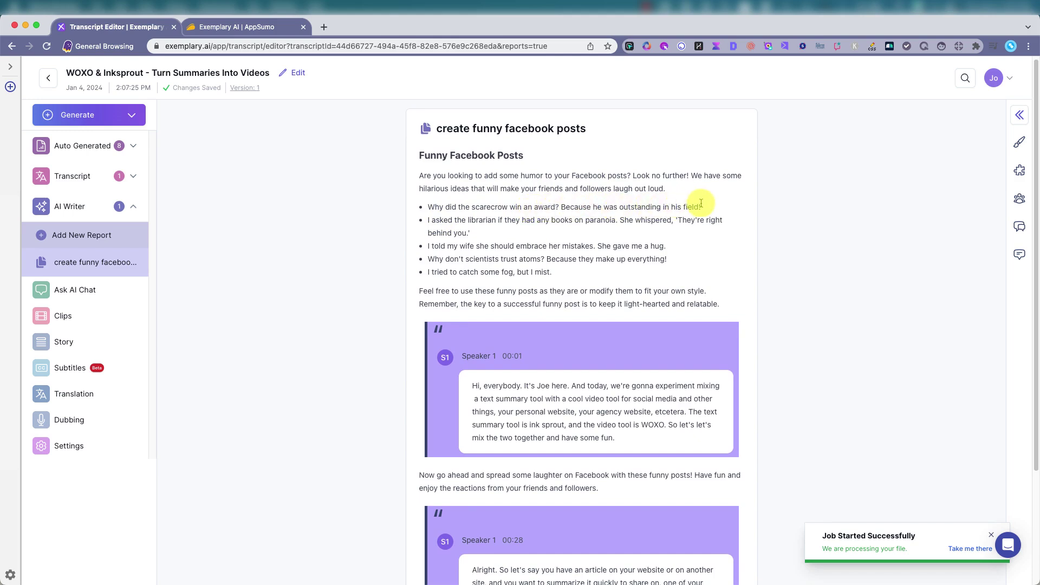
{"action": "scroll", "coordinate": [481, 239], "scroll_direction": "down", "scroll_amount": 1}
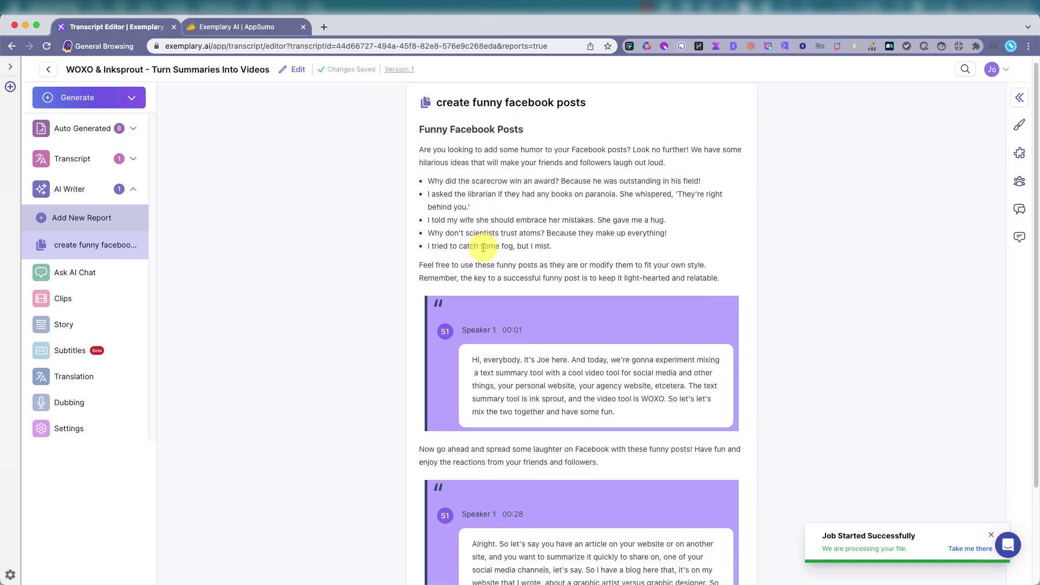
{"action": "scroll", "coordinate": [483, 247], "scroll_direction": "down", "scroll_amount": 3}
{"action": "scroll", "coordinate": [592, 262], "scroll_direction": "up", "scroll_amount": 5}
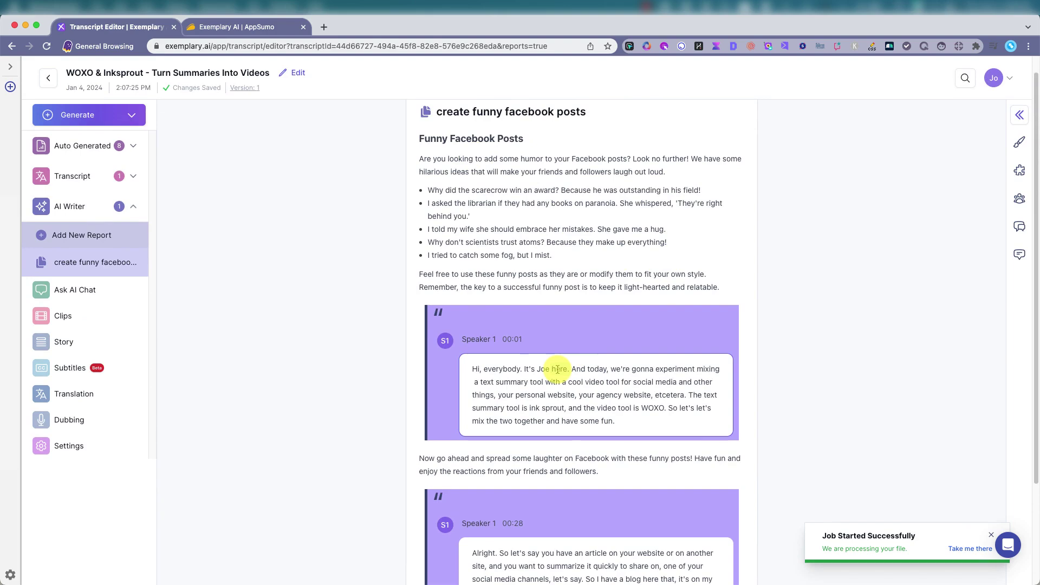
{"action": "scroll", "coordinate": [557, 369], "scroll_direction": "down", "scroll_amount": 3}
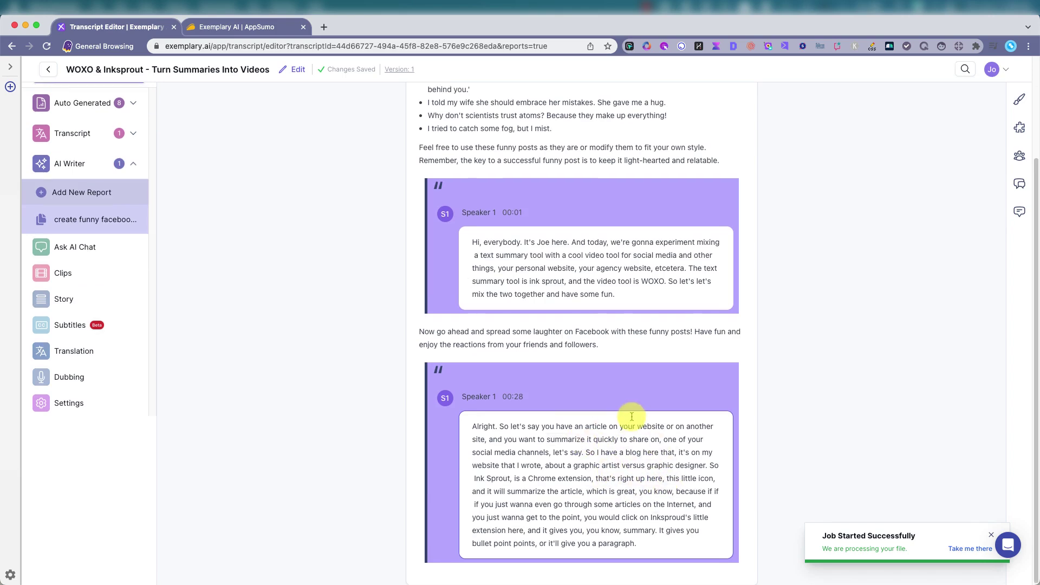
{"action": "scroll", "coordinate": [631, 417], "scroll_direction": "up", "scroll_amount": 3}
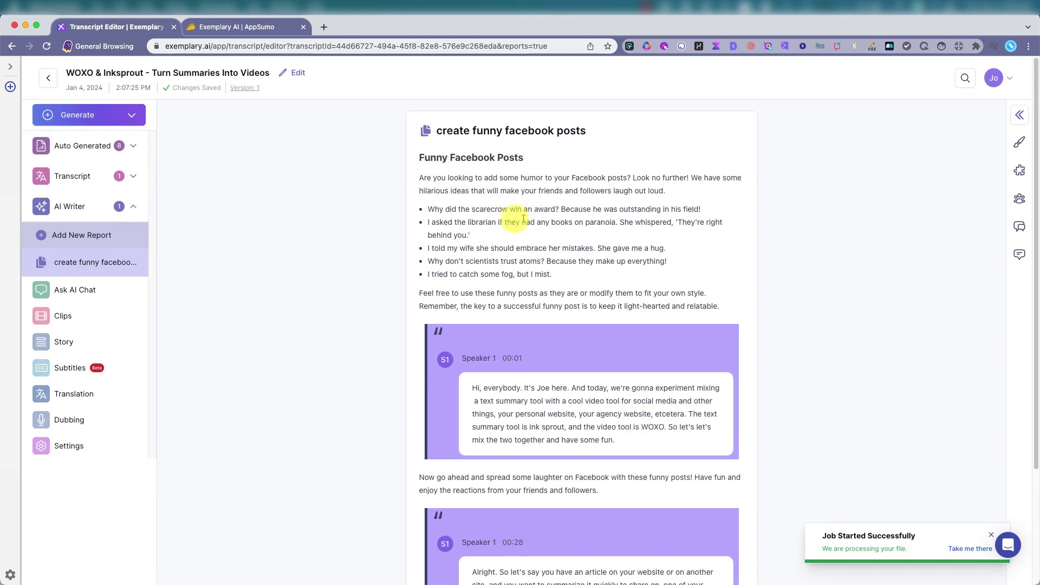
{"action": "left_click", "coordinate": [73, 296]}
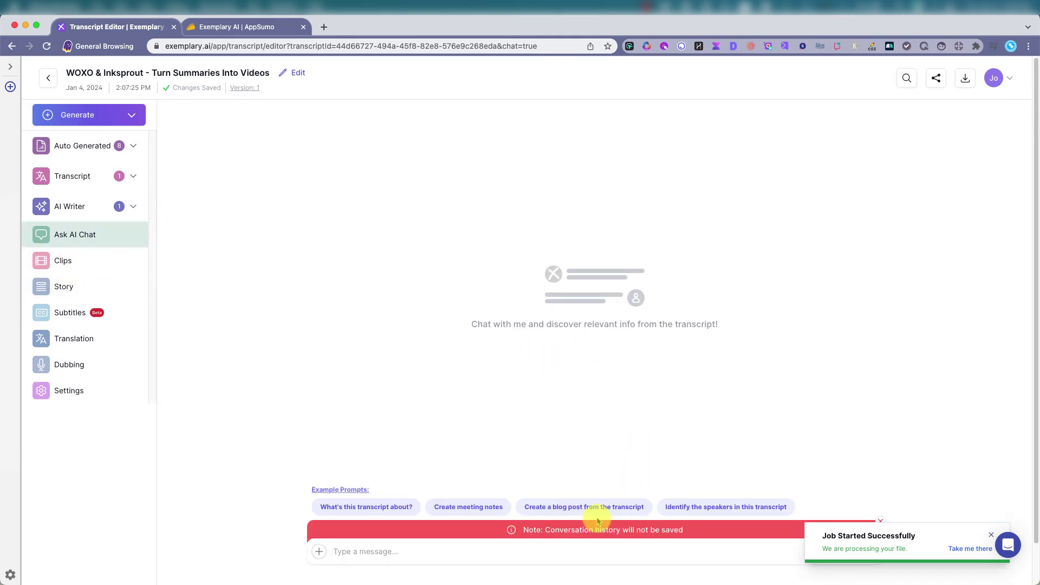
Step: Ask the AI chat 'what is this video about?'
{"action": "left_click", "coordinate": [370, 552]}
{"action": "type", "text": "what is this video about?"}
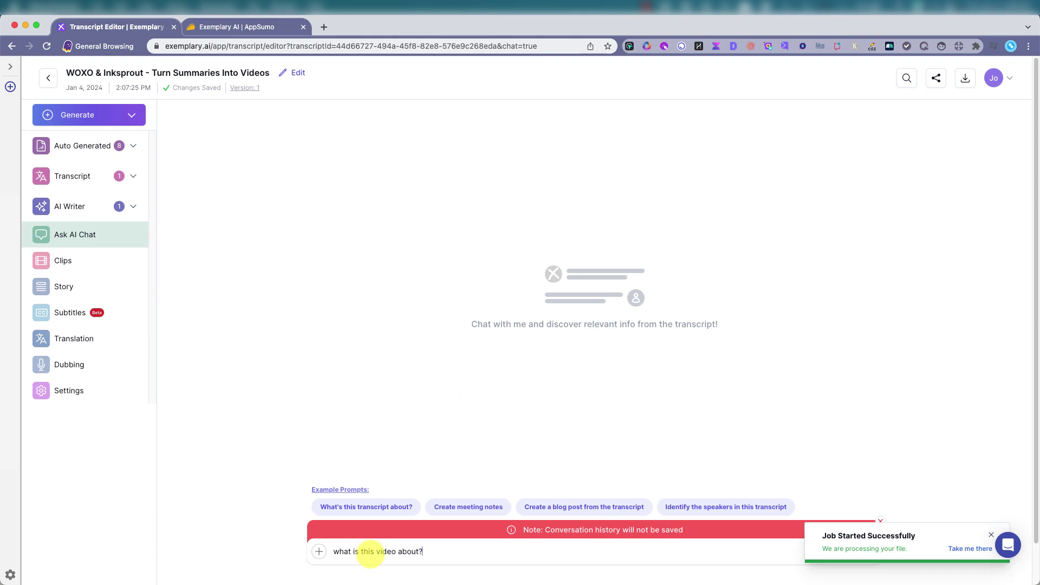
{"action": "key", "text": "Return"}
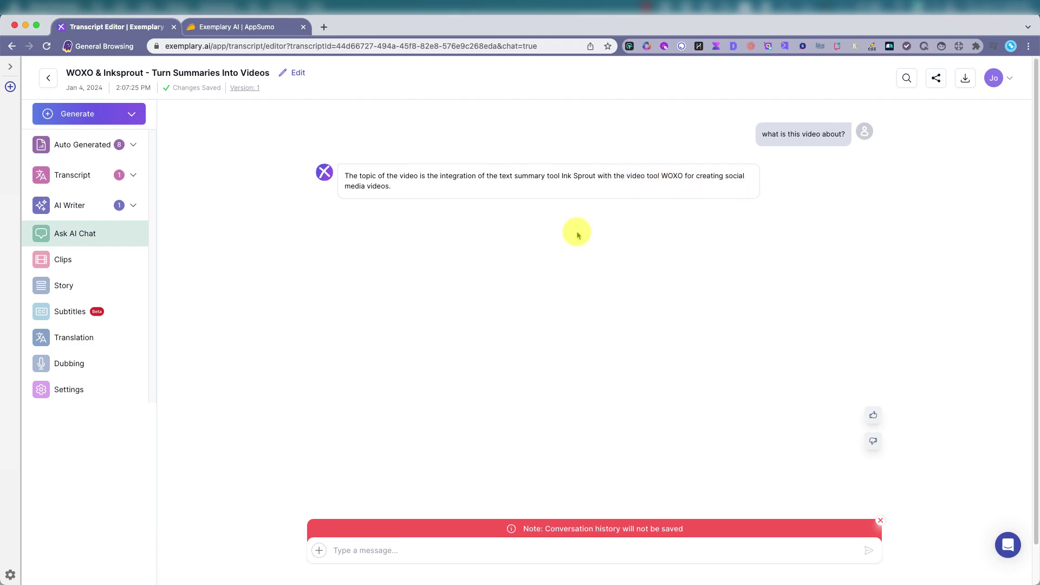
Step: Follow up by asking the chat 'what is WOXO'
{"action": "scroll", "coordinate": [564, 274], "scroll_direction": "down", "scroll_amount": 1}
{"action": "left_click", "coordinate": [379, 525]}
{"action": "type", "text": "w"}
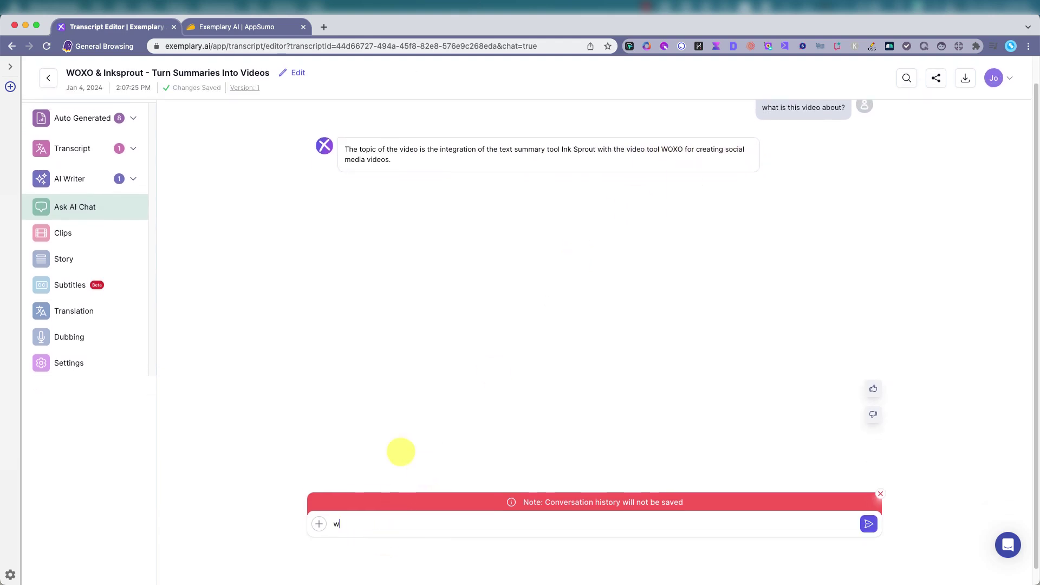
{"action": "type", "text": "hat is "}
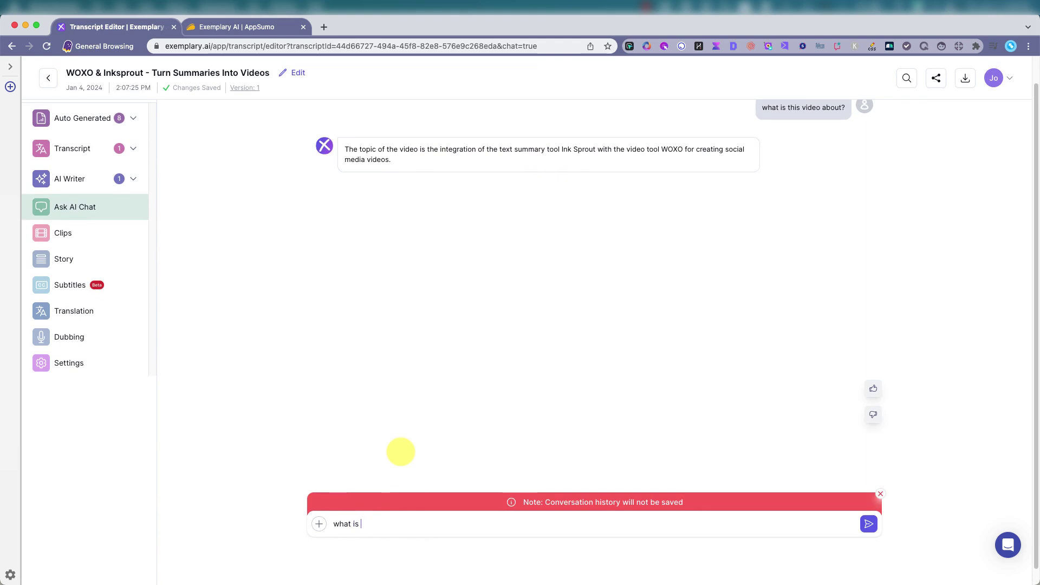
{"action": "type", "text": "WOXO"}
{"action": "key", "text": "Return"}
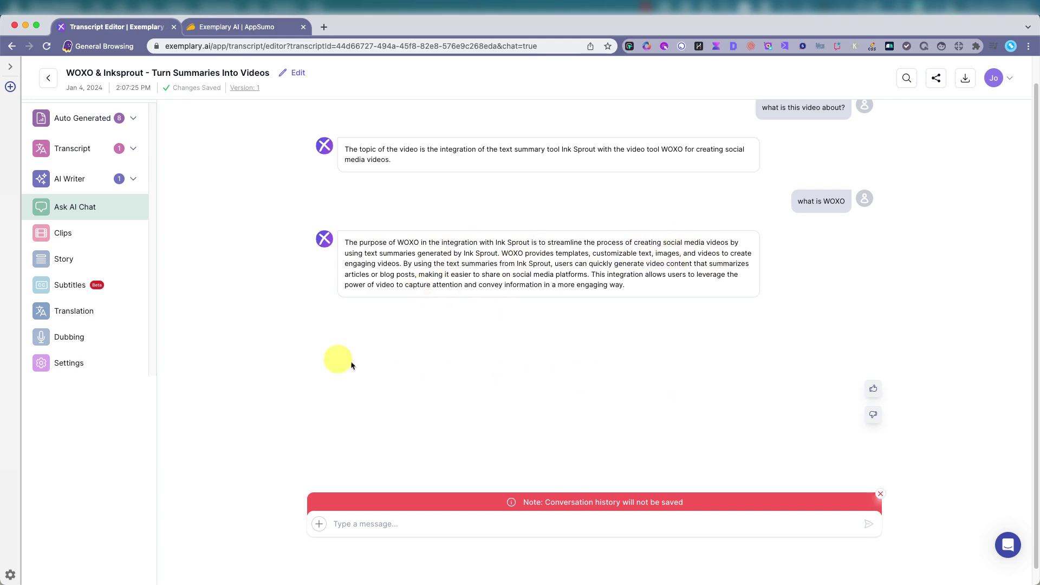
Step: Open the English transcript and select the 'Now WOXO has some great templates' passage for a clip
{"action": "left_click", "coordinate": [68, 239]}
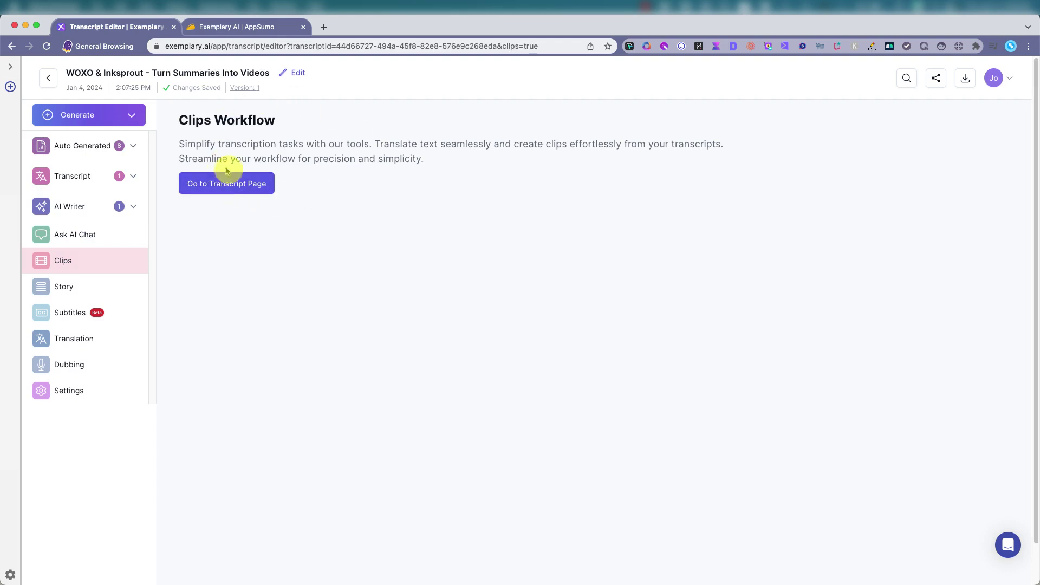
{"action": "left_click", "coordinate": [234, 184]}
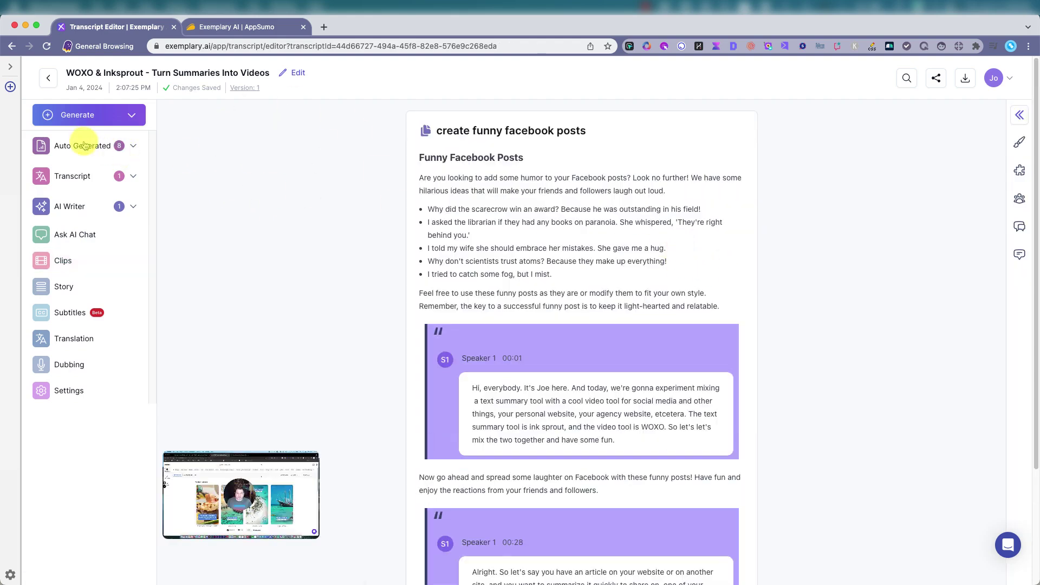
{"action": "left_click", "coordinate": [134, 176]}
{"action": "left_click", "coordinate": [62, 231]}
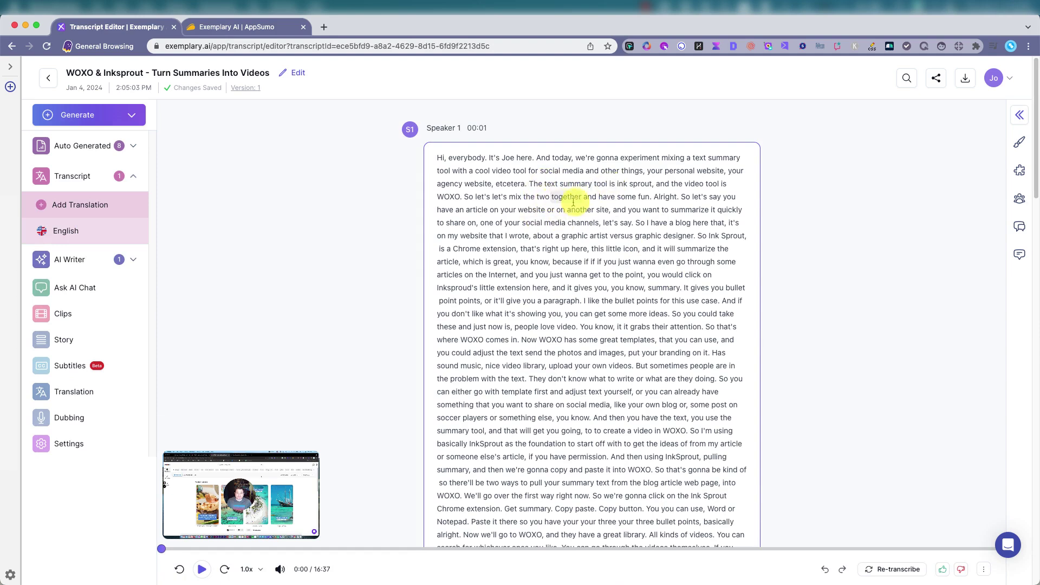
{"action": "scroll", "coordinate": [598, 274], "scroll_direction": "down", "scroll_amount": 2}
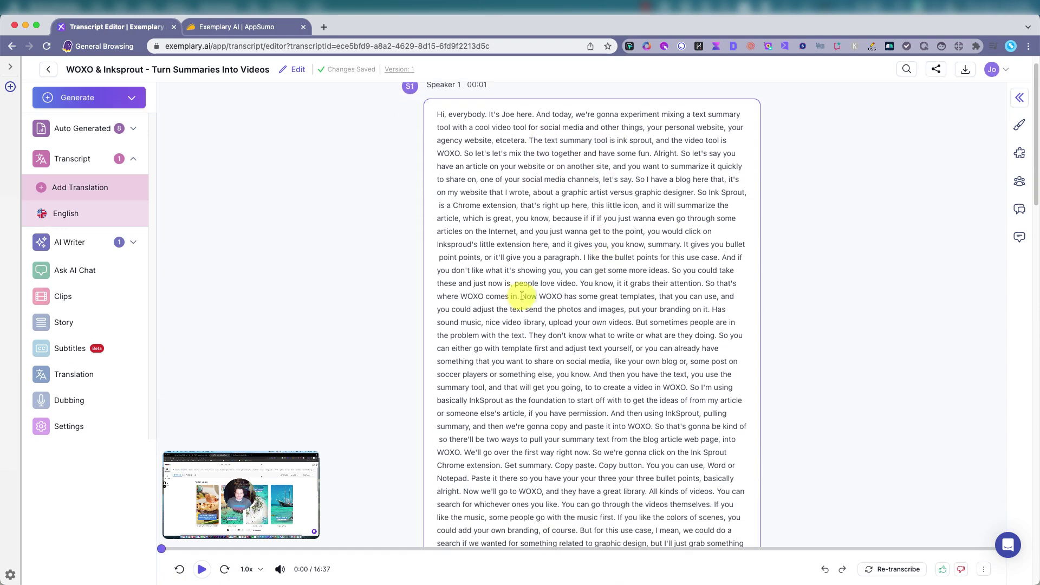
{"action": "left_click_drag", "start_coordinate": [521, 297], "coordinate": [591, 375]}
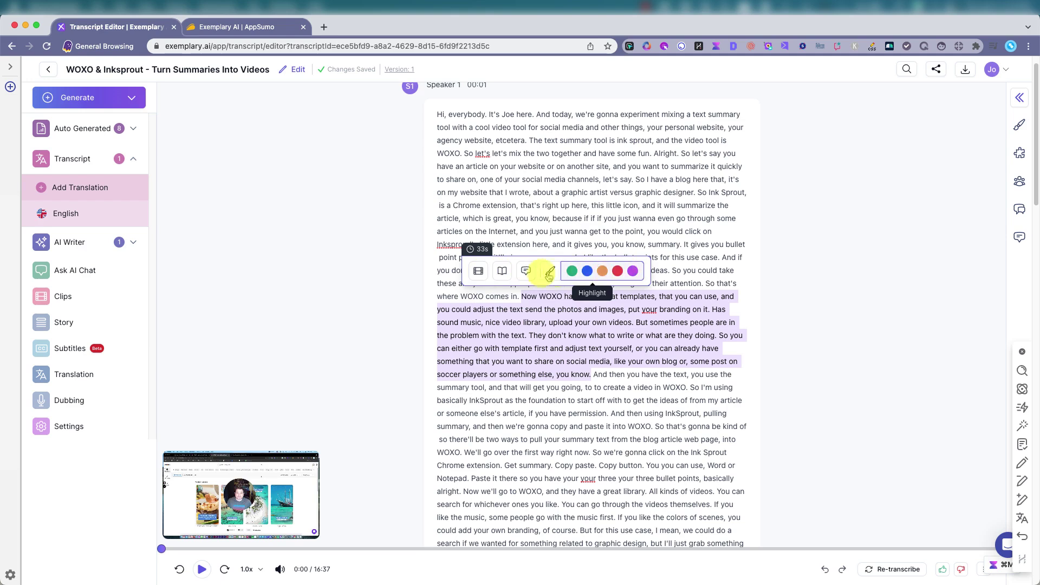
{"action": "left_click", "coordinate": [478, 272]}
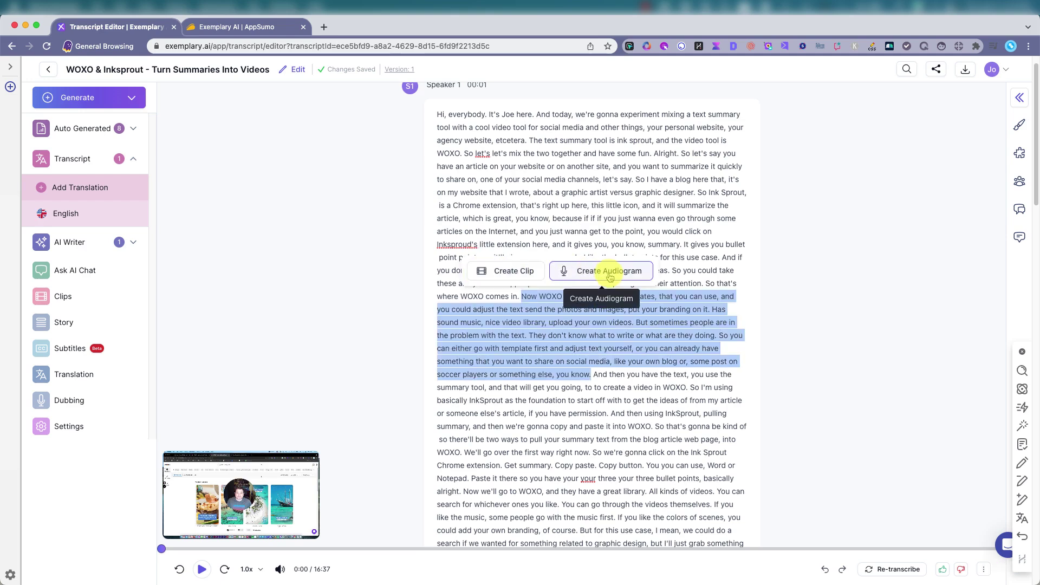
Step: Choose a video clip rather than an audiogram and preview it
{"action": "left_click", "coordinate": [508, 272]}
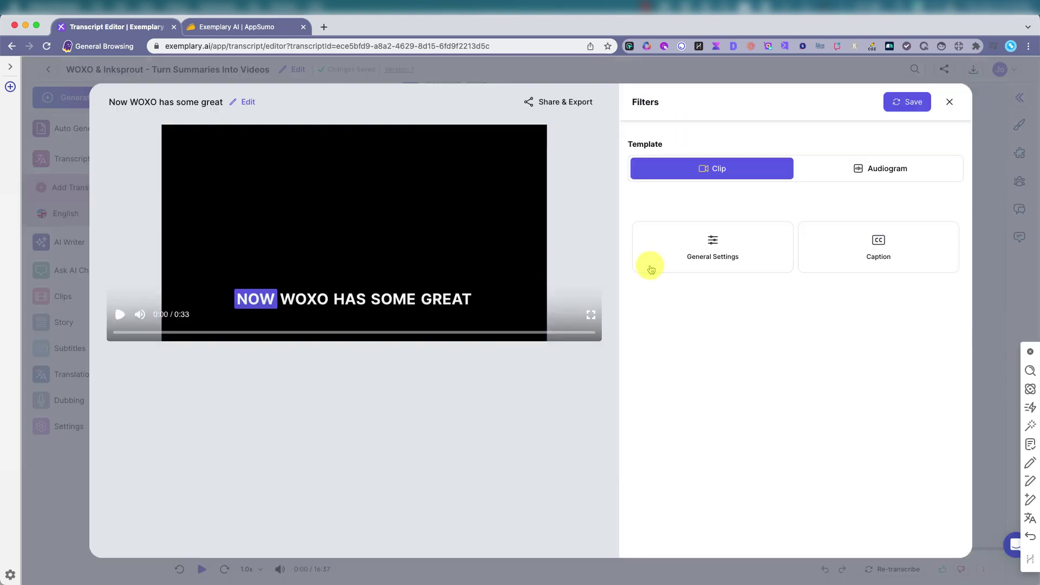
{"action": "left_click", "coordinate": [117, 316]}
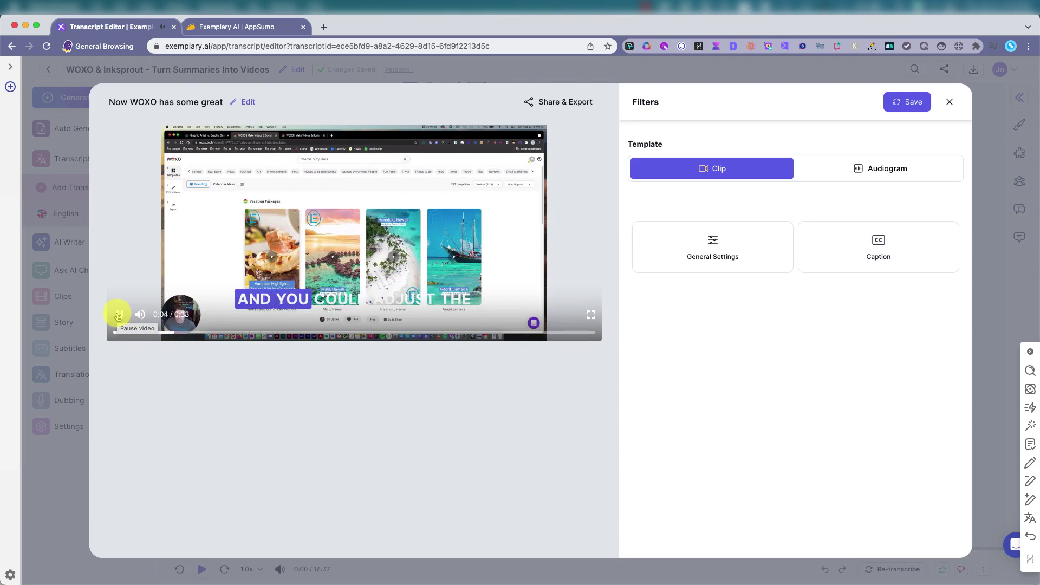
{"action": "left_click", "coordinate": [117, 316]}
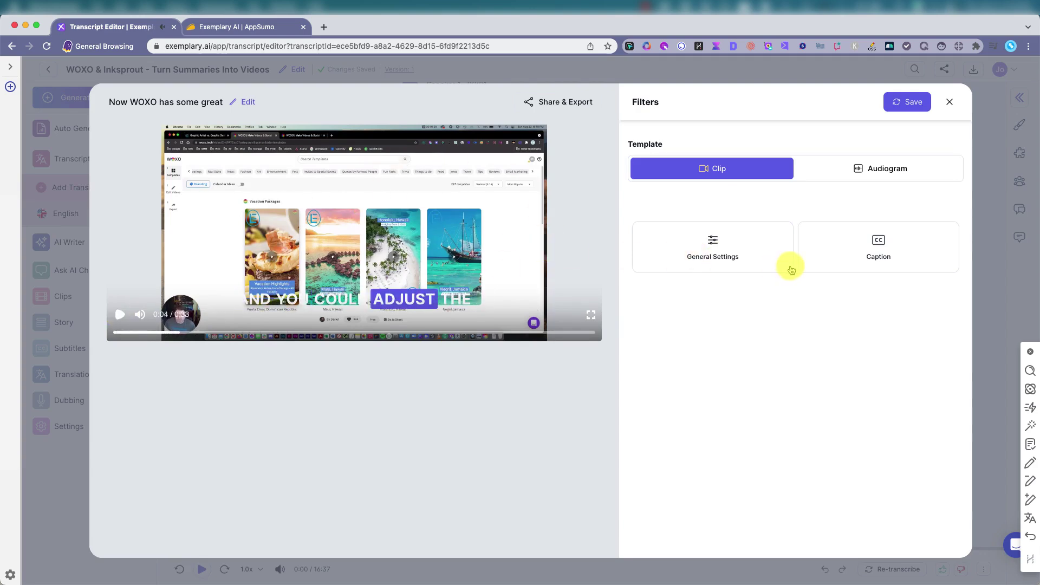
Step: In the clip's general settings, change Clip Size to Landscape (16:9)
{"action": "left_click", "coordinate": [712, 245]}
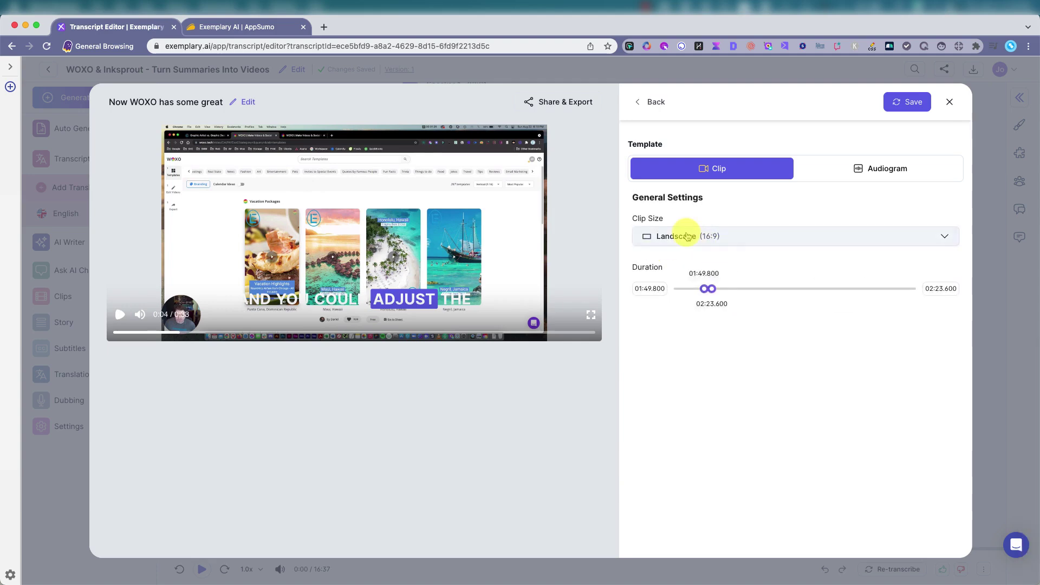
{"action": "left_click", "coordinate": [917, 237]}
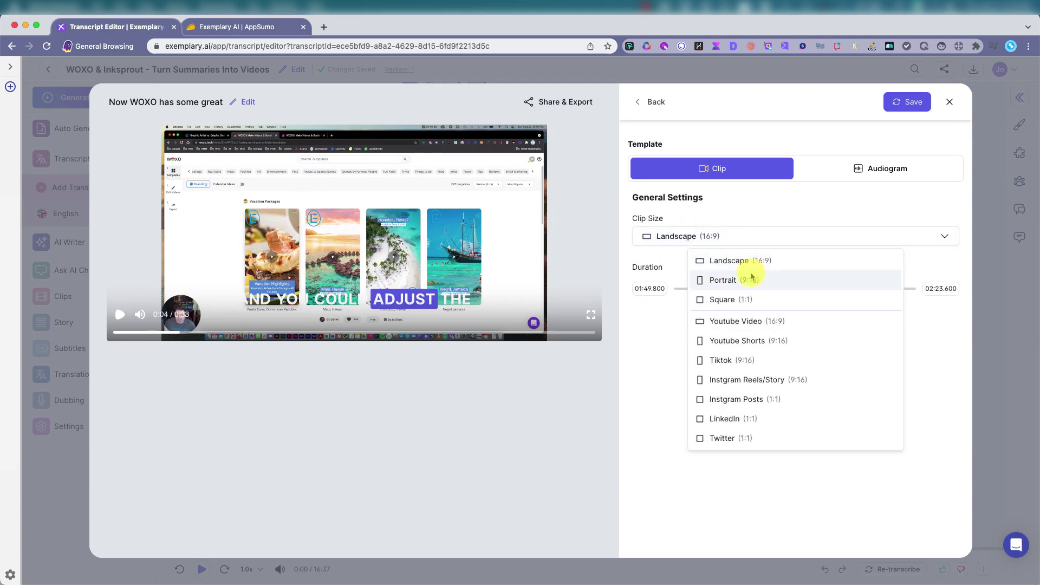
{"action": "left_click", "coordinate": [751, 278]}
{"action": "left_click", "coordinate": [922, 240]}
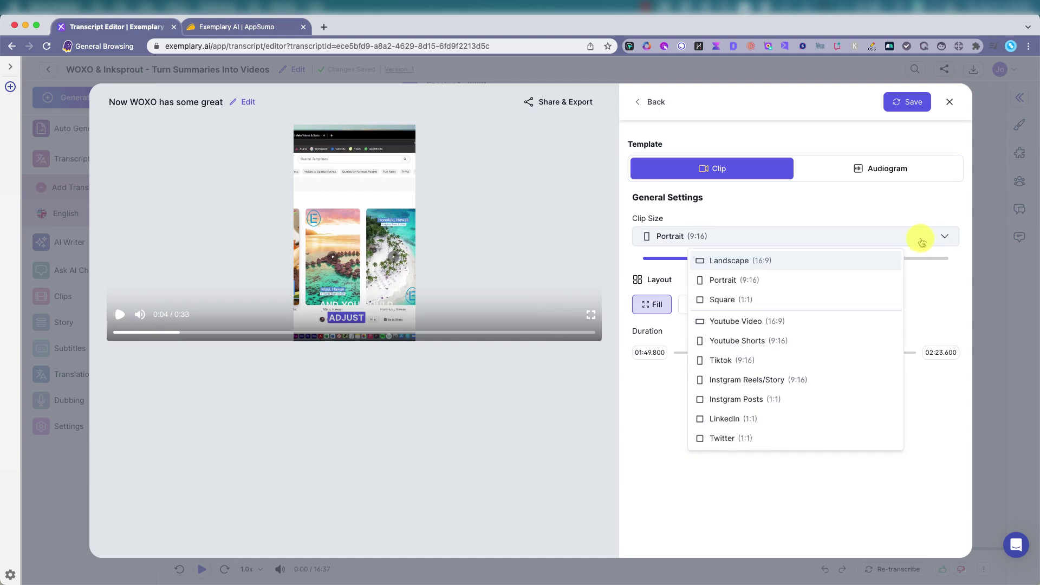
{"action": "left_click", "coordinate": [776, 299]}
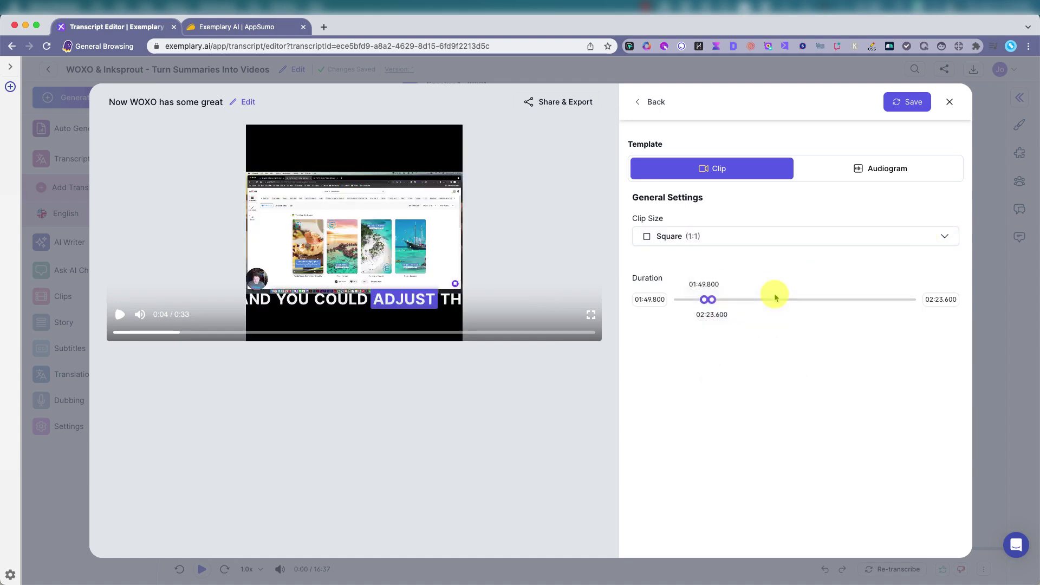
{"action": "left_click", "coordinate": [937, 244]}
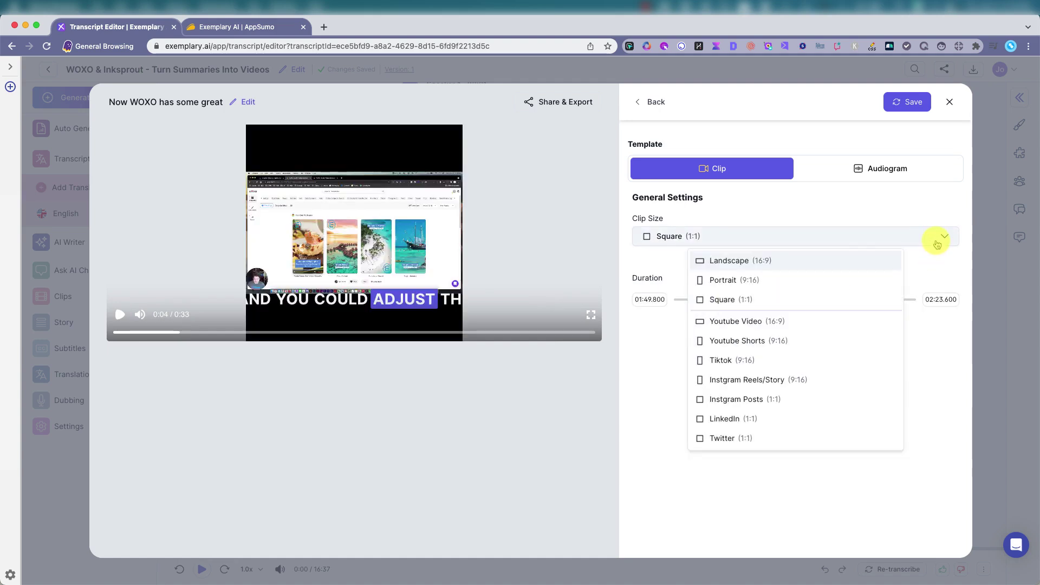
{"action": "left_click", "coordinate": [780, 360]}
{"action": "left_click", "coordinate": [904, 237]}
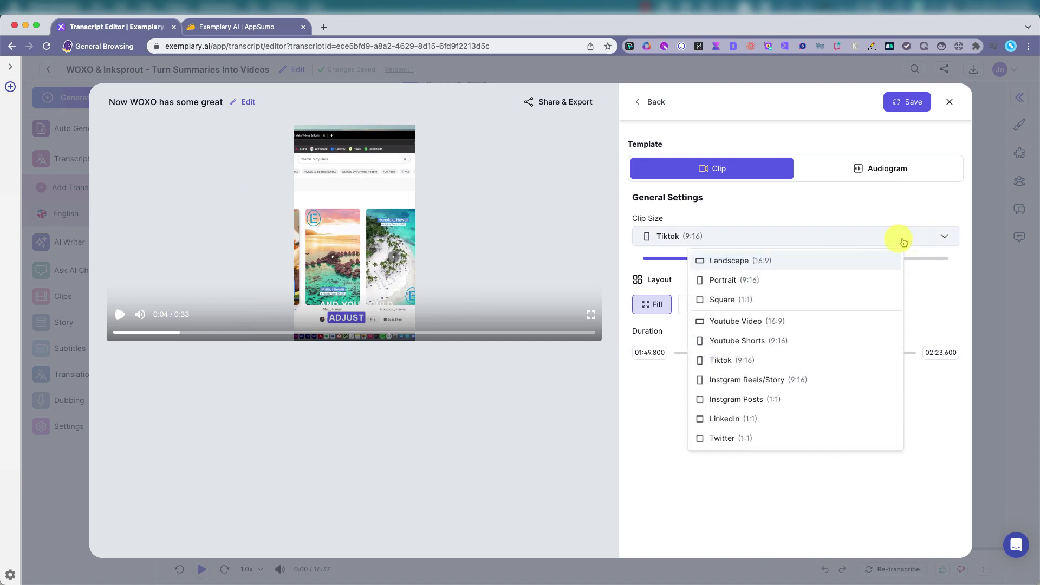
{"action": "left_click", "coordinate": [801, 262]}
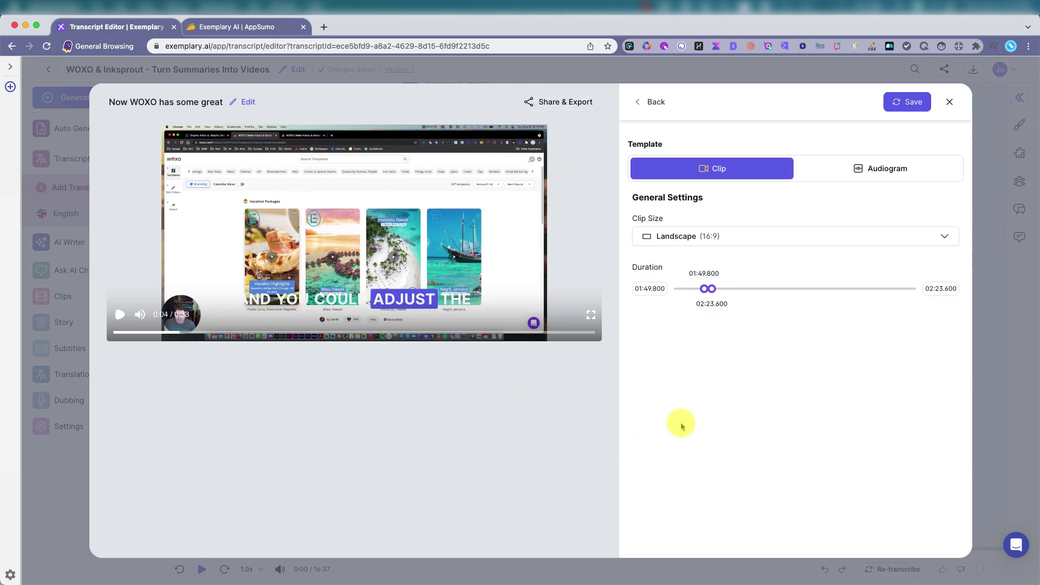
Step: Convert the clip into an audiogram, pause its preview, and try an image background
{"action": "left_click", "coordinate": [870, 174]}
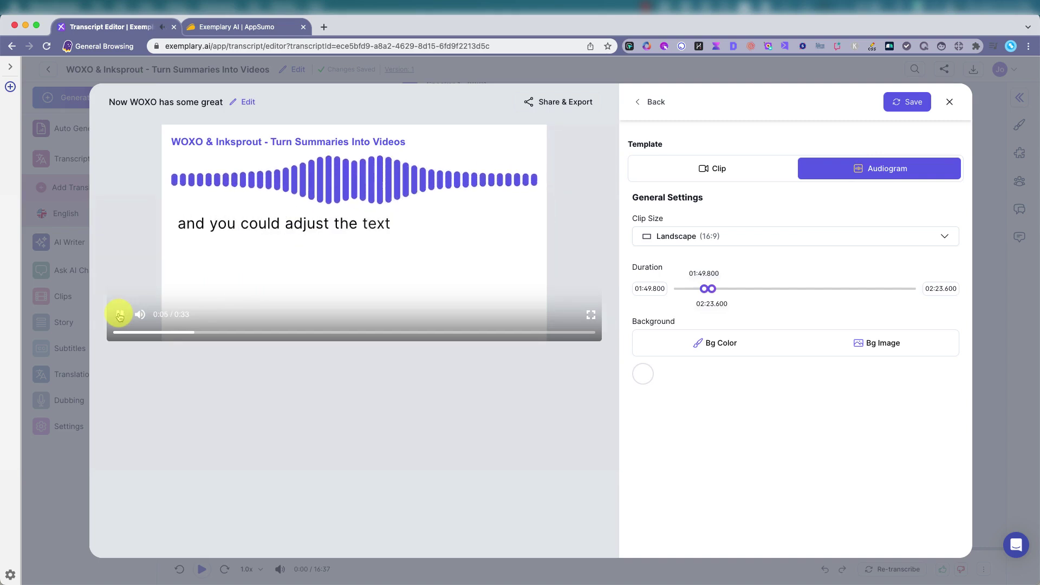
{"action": "left_click", "coordinate": [120, 315]}
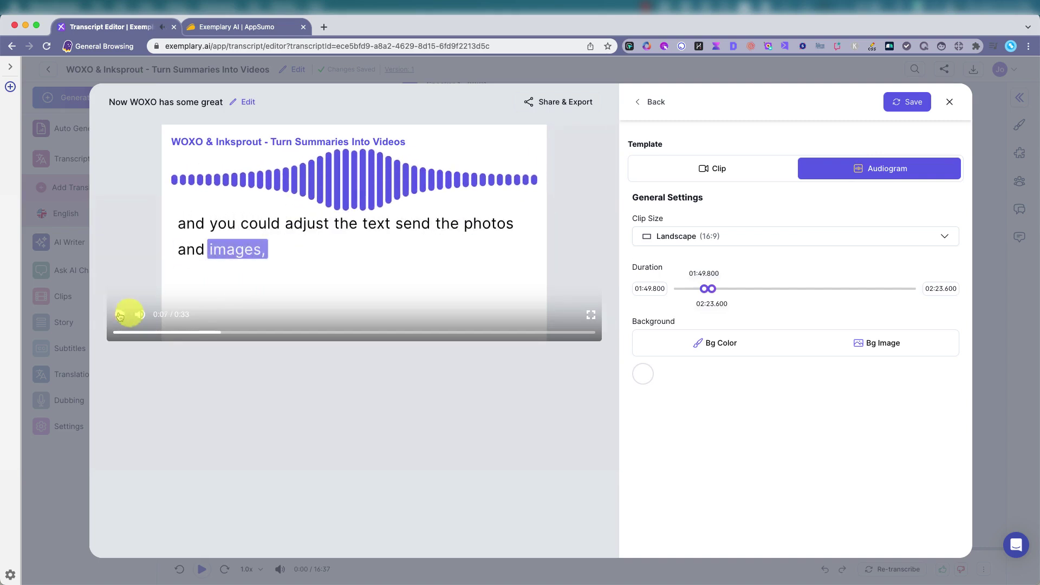
{"action": "left_click", "coordinate": [877, 346]}
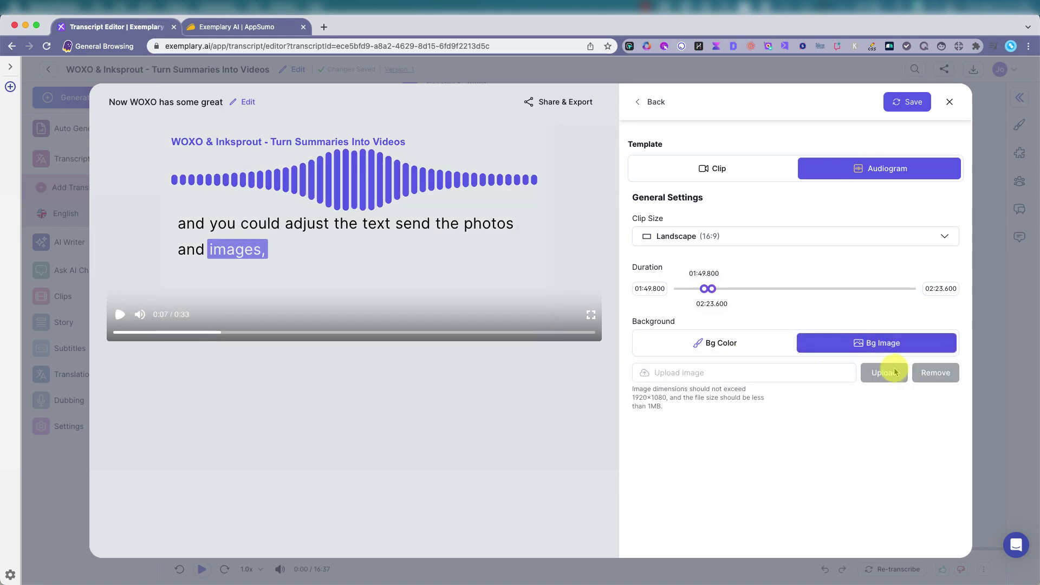
Step: Give the audiogram a blue solid-colour background after trying red, then discard it unsaved
{"action": "left_click", "coordinate": [723, 344]}
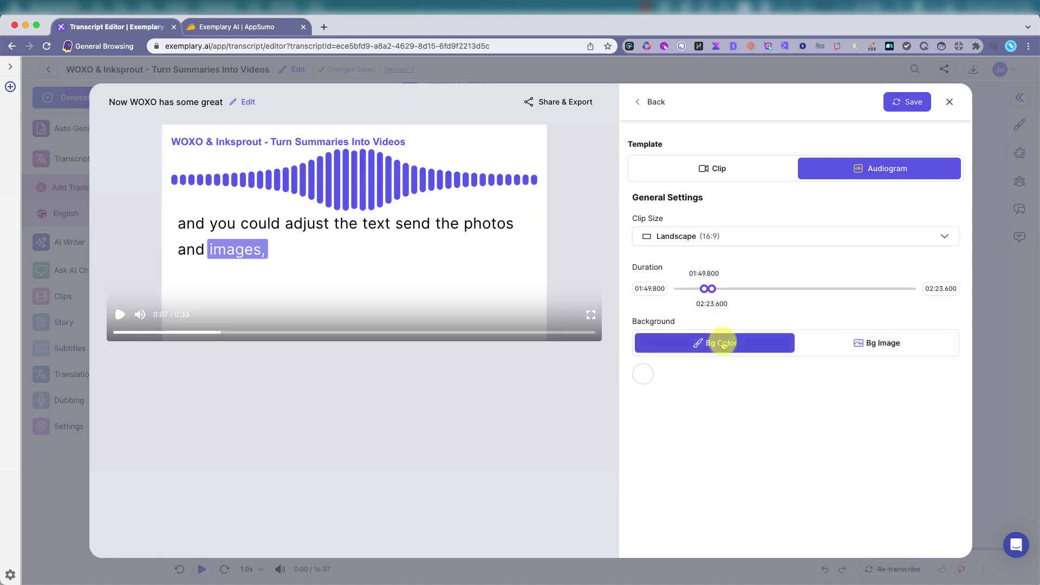
{"action": "left_click", "coordinate": [646, 374]}
{"action": "left_click", "coordinate": [649, 317]}
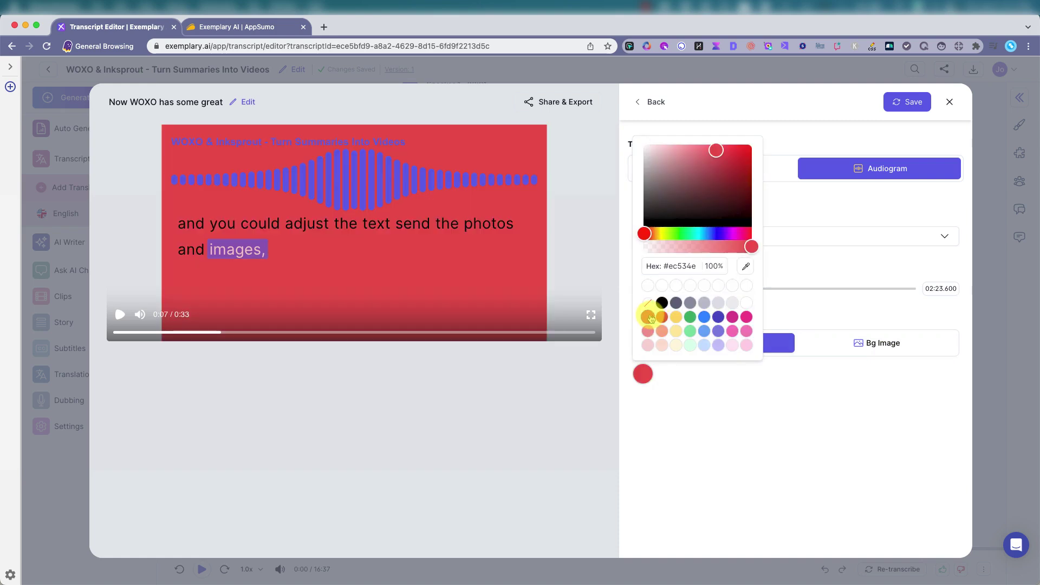
{"action": "left_click", "coordinate": [704, 316]}
{"action": "left_click", "coordinate": [765, 433]}
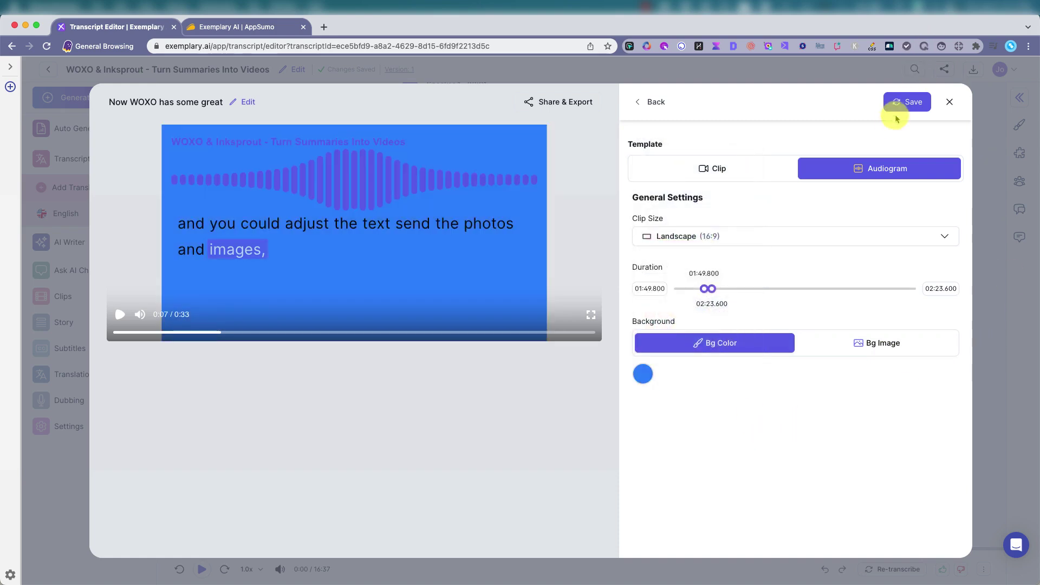
{"action": "left_click", "coordinate": [946, 104]}
{"action": "left_click", "coordinate": [594, 331]}
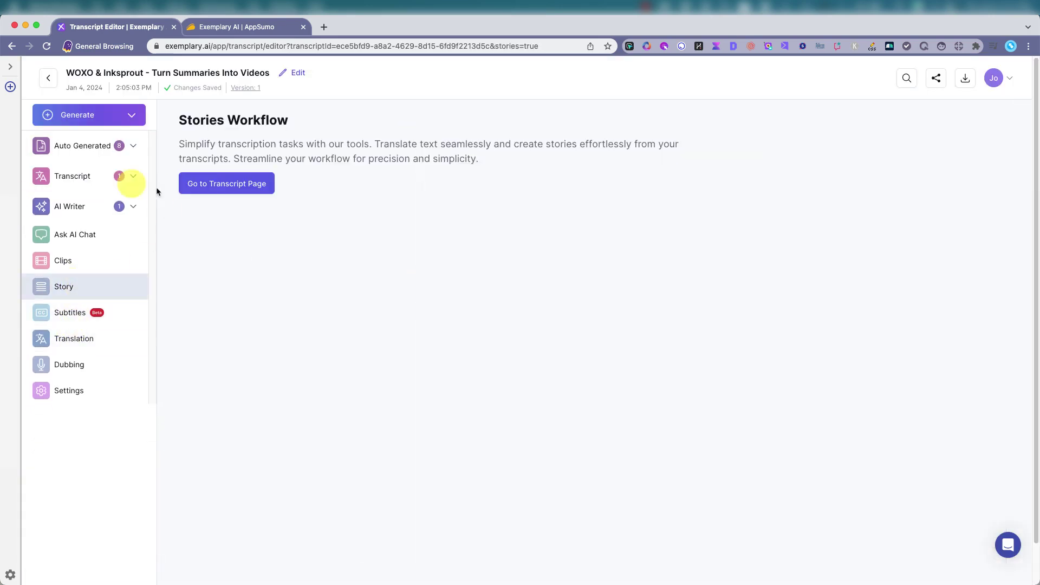
Step: Review the subtitle settings and translation target languages, then view the coming-soon Dubbing page
{"action": "left_click", "coordinate": [59, 319]}
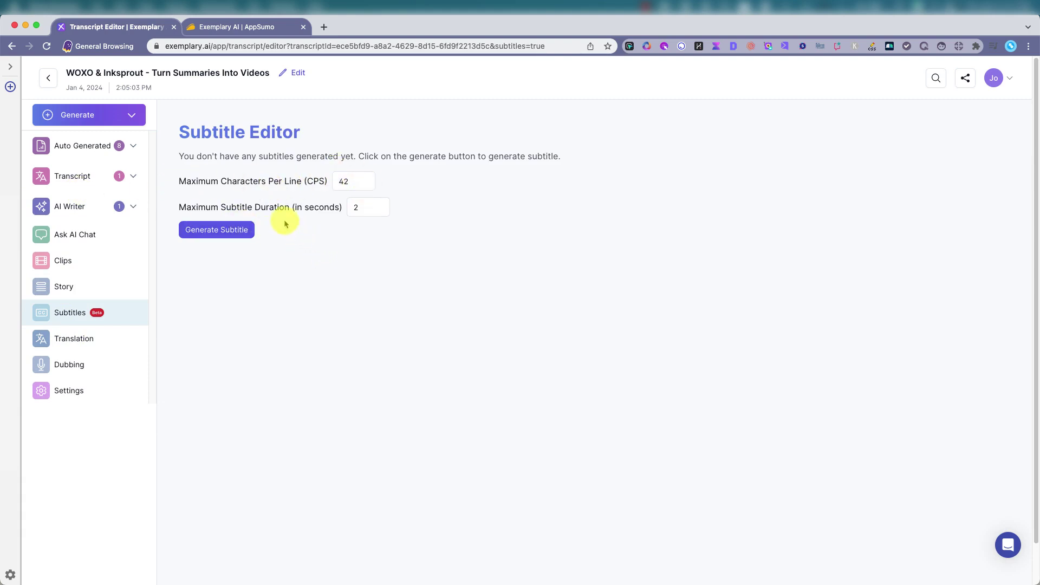
{"action": "left_click", "coordinate": [84, 341]}
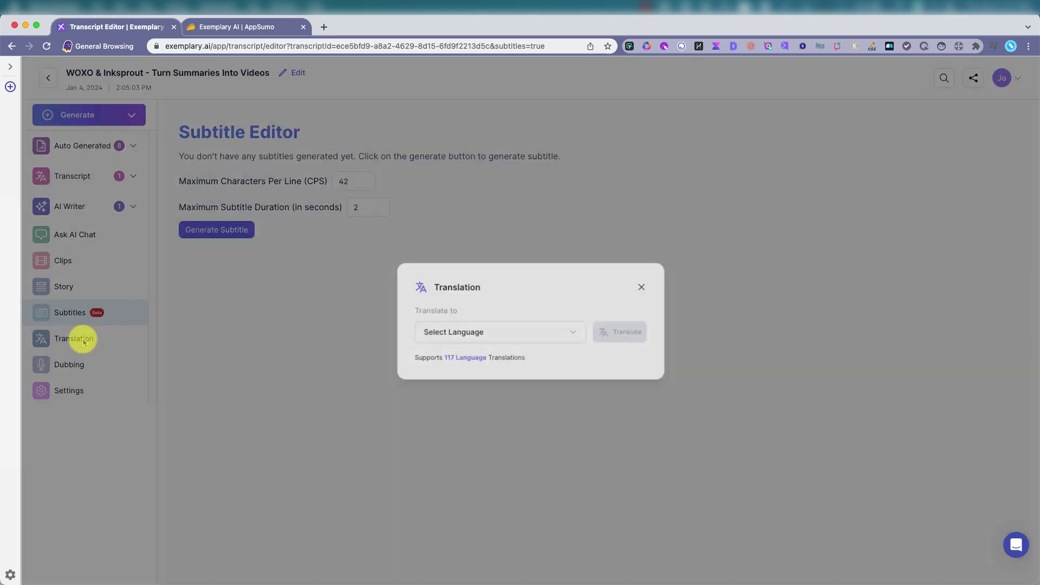
{"action": "left_click", "coordinate": [568, 340]}
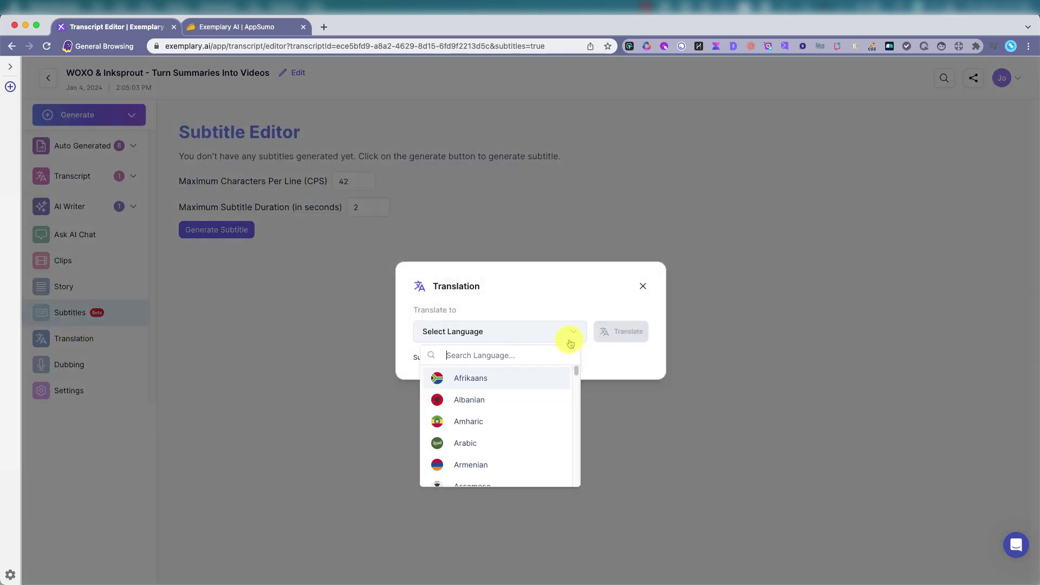
{"action": "scroll", "coordinate": [557, 387], "scroll_direction": "down", "scroll_amount": 10}
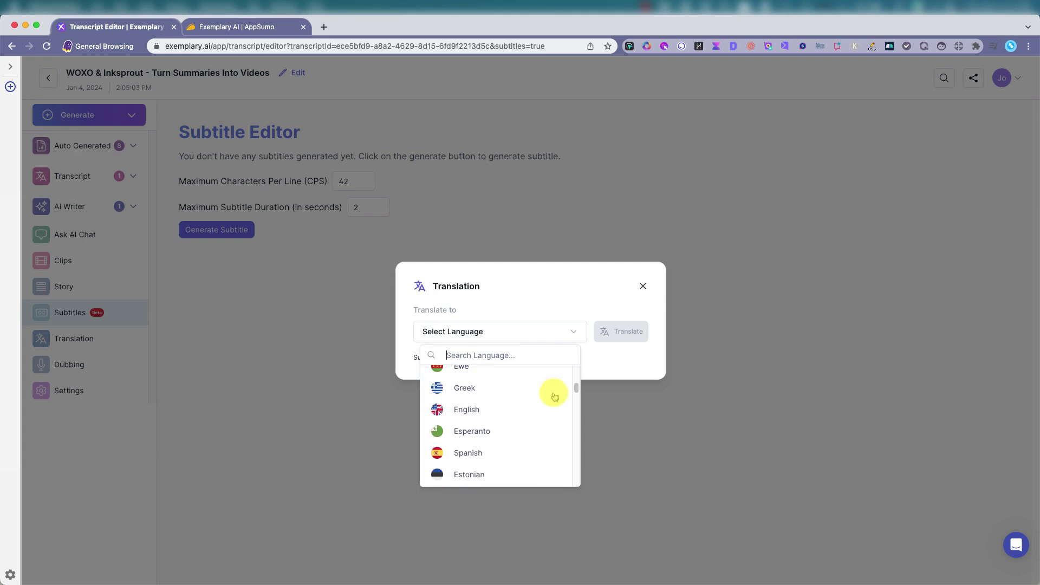
{"action": "scroll", "coordinate": [553, 395], "scroll_direction": "down", "scroll_amount": 4}
{"action": "left_click", "coordinate": [641, 287]}
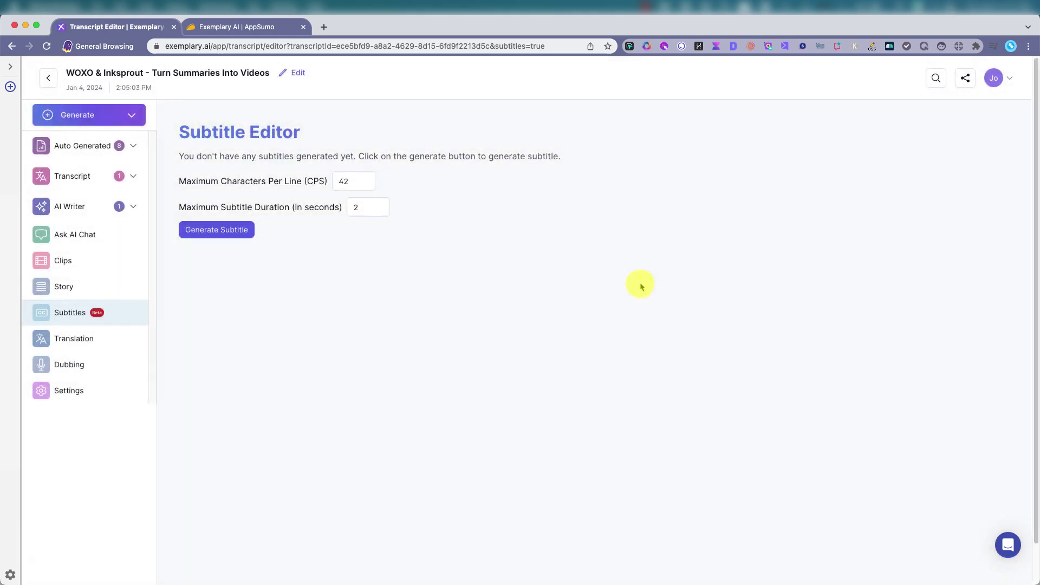
{"action": "left_click", "coordinate": [62, 362]}
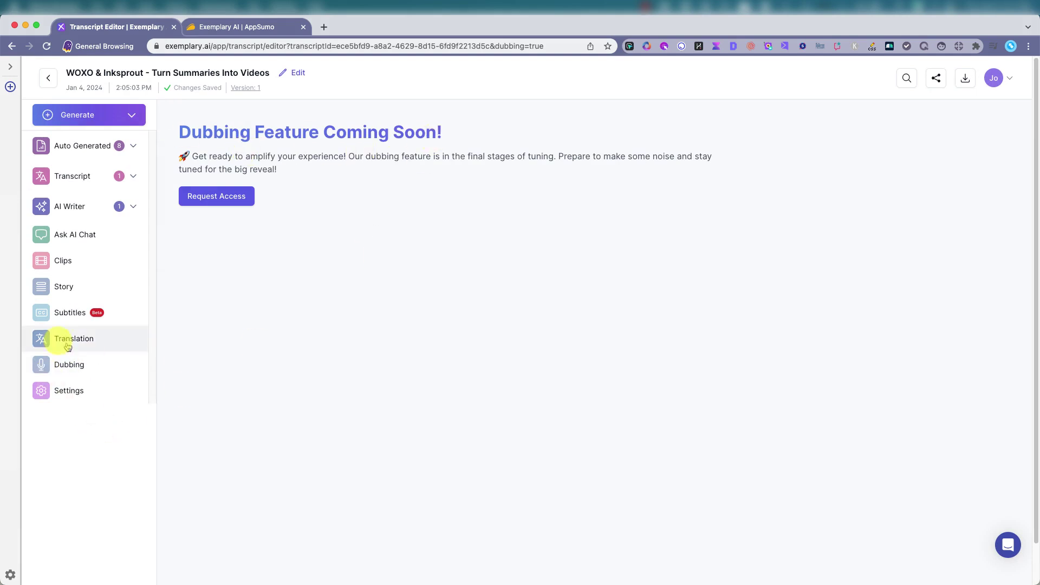
Step: Return to the projects hub, glance at the account menu, then switch to the AppSumo page
{"action": "left_click", "coordinate": [50, 79]}
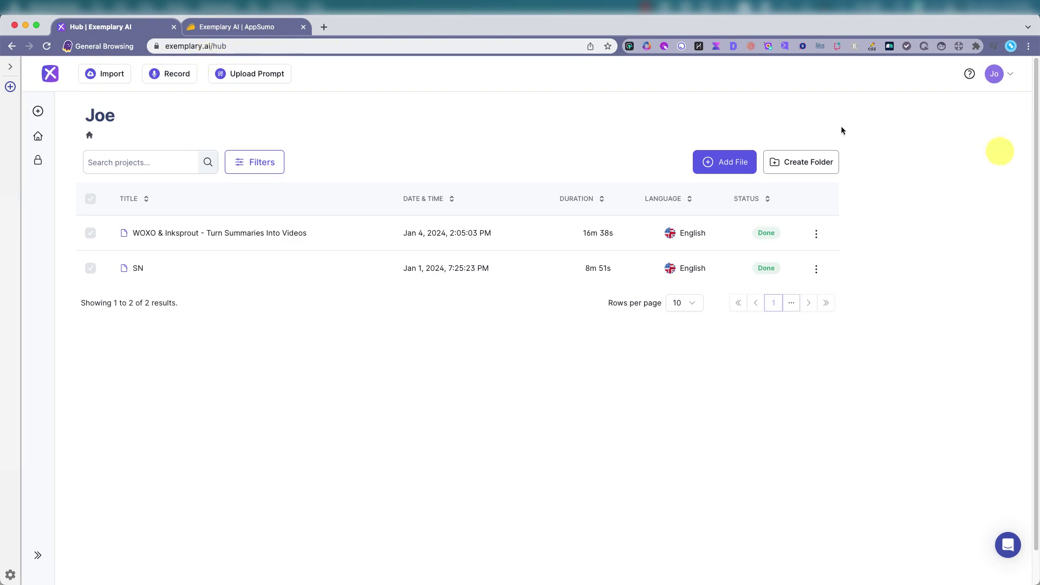
{"action": "left_click", "coordinate": [996, 75]}
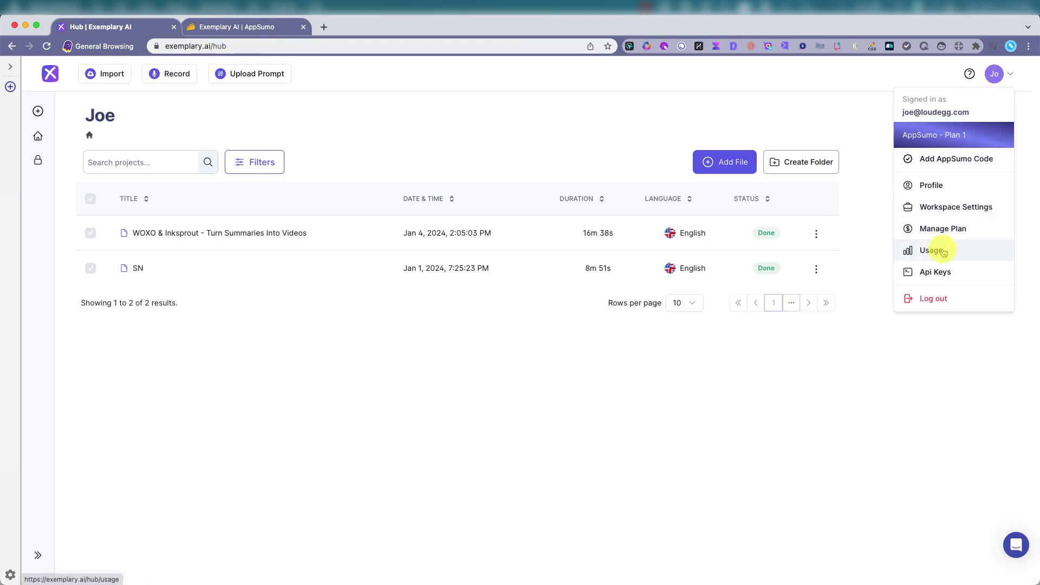
{"action": "left_click", "coordinate": [862, 104]}
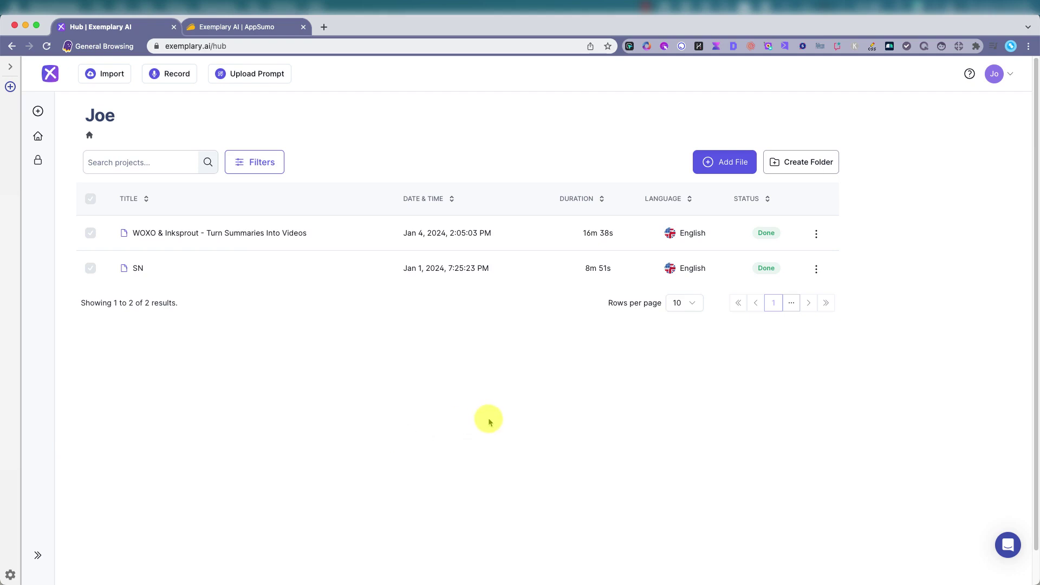
{"action": "left_click", "coordinate": [260, 26]}
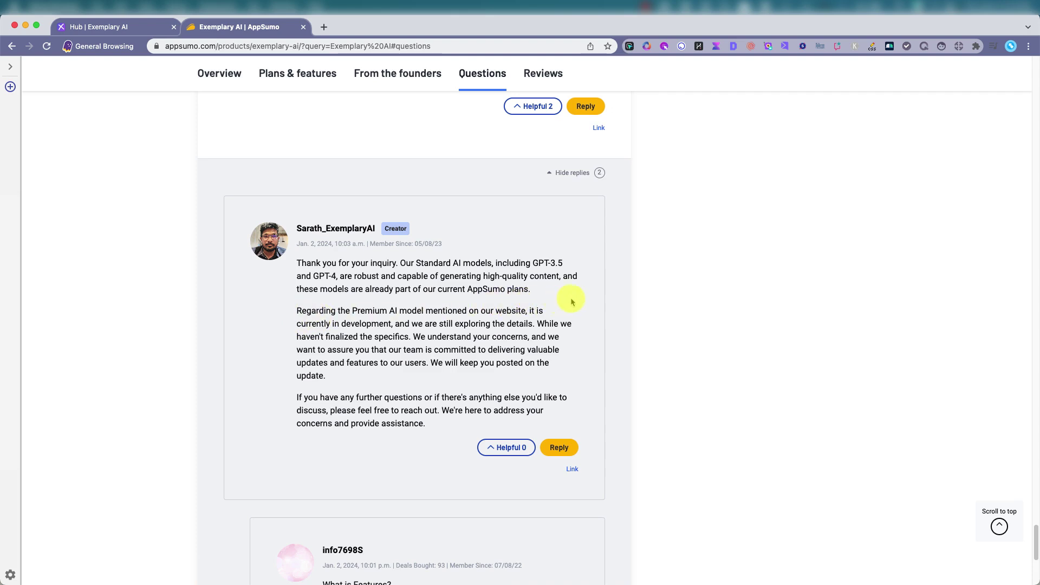
Step: Highlight the creator's Premium AI model reply, then scroll up to Plans & features
{"action": "left_click_drag", "start_coordinate": [304, 314], "coordinate": [345, 379]}
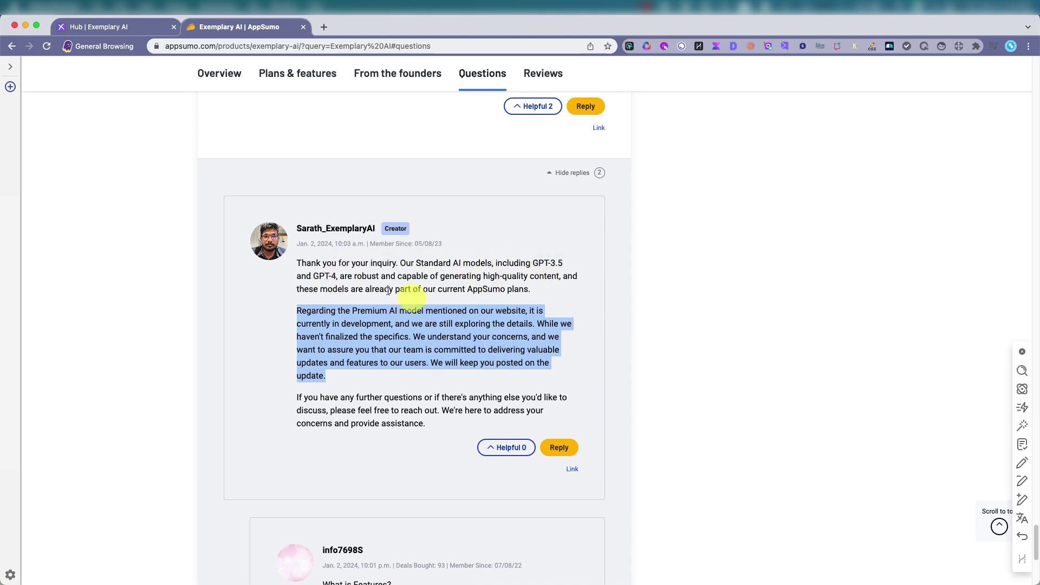
{"action": "scroll", "coordinate": [552, 302], "scroll_direction": "up", "scroll_amount": 20}
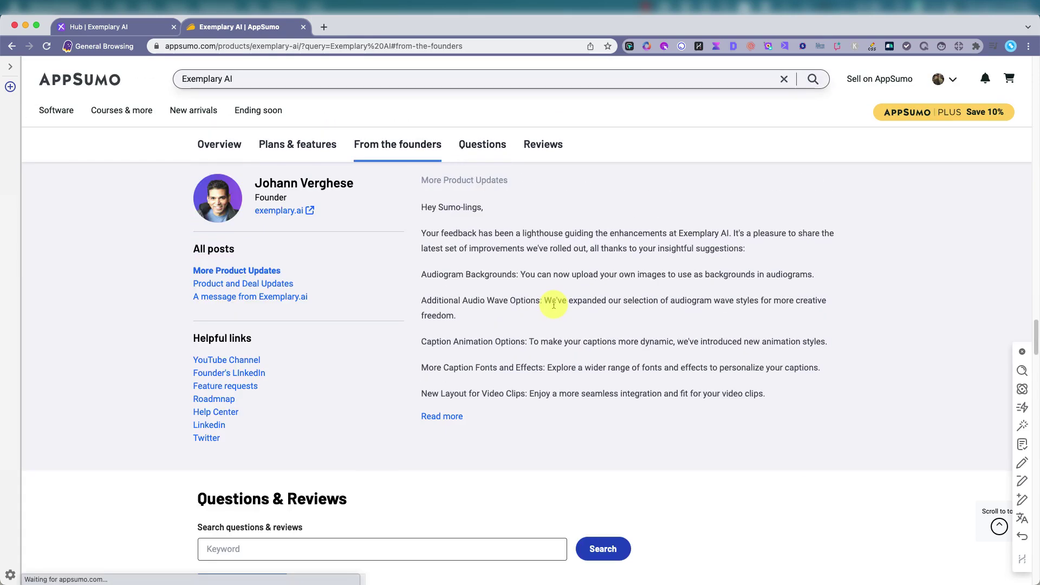
{"action": "scroll", "coordinate": [553, 305], "scroll_direction": "up", "scroll_amount": 5}
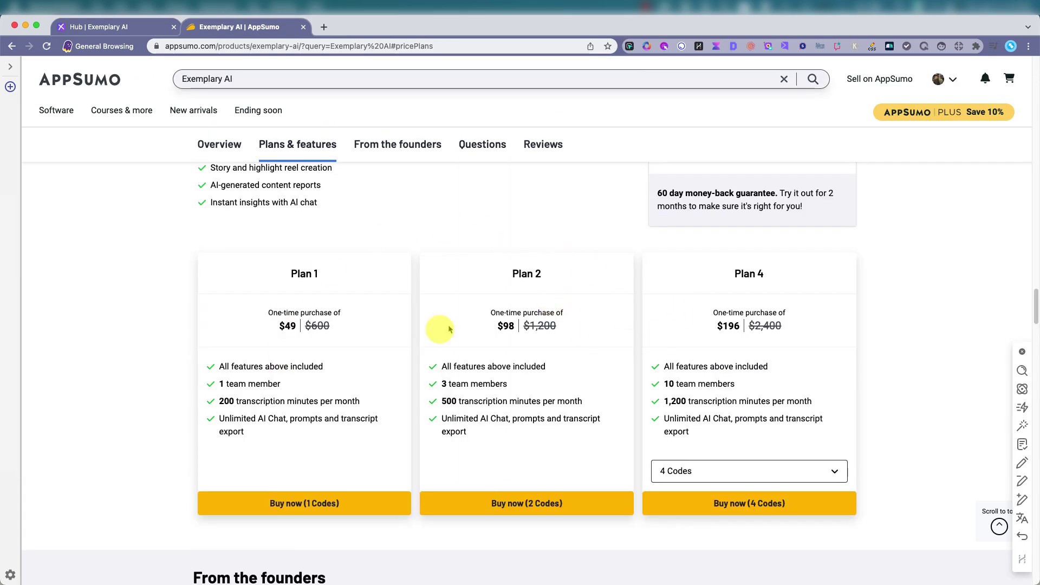
Step: Compare the 3 Codes tier with 4 Codes, keeping Plan 4 at $196 and highlighting its price
{"action": "left_click", "coordinate": [789, 471]}
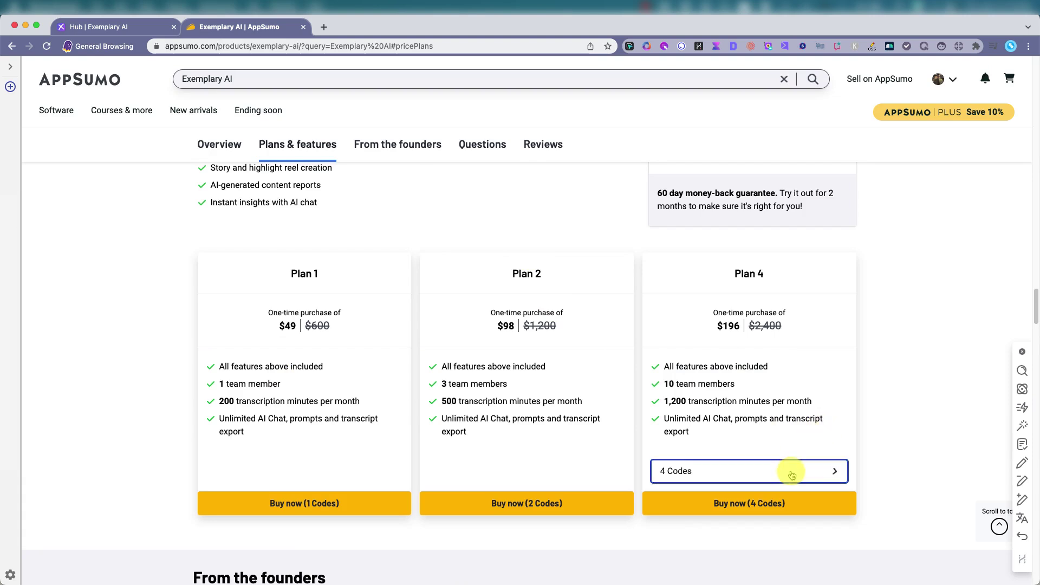
{"action": "left_click", "coordinate": [766, 494]}
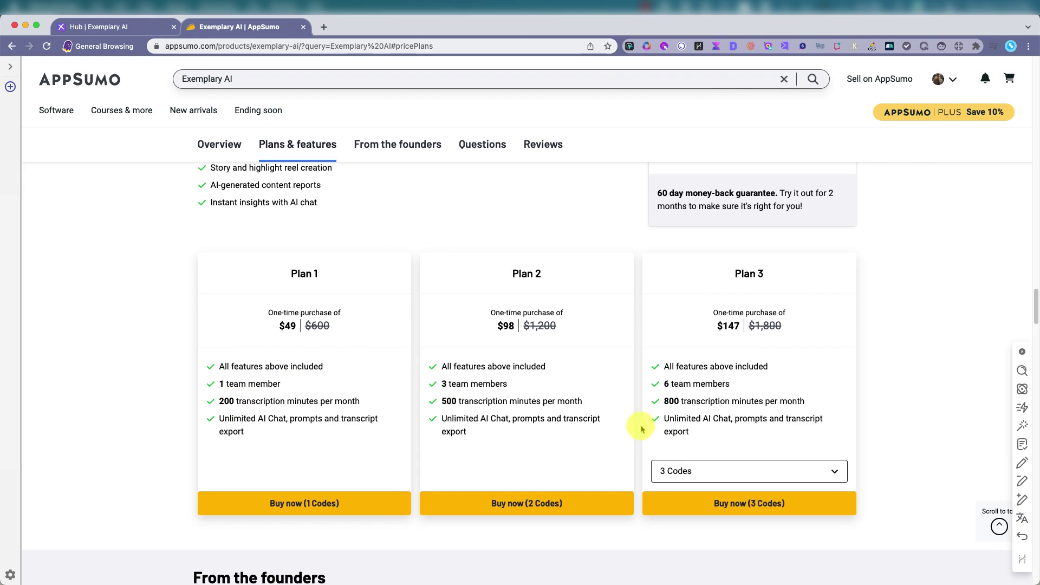
{"action": "left_click", "coordinate": [775, 469]}
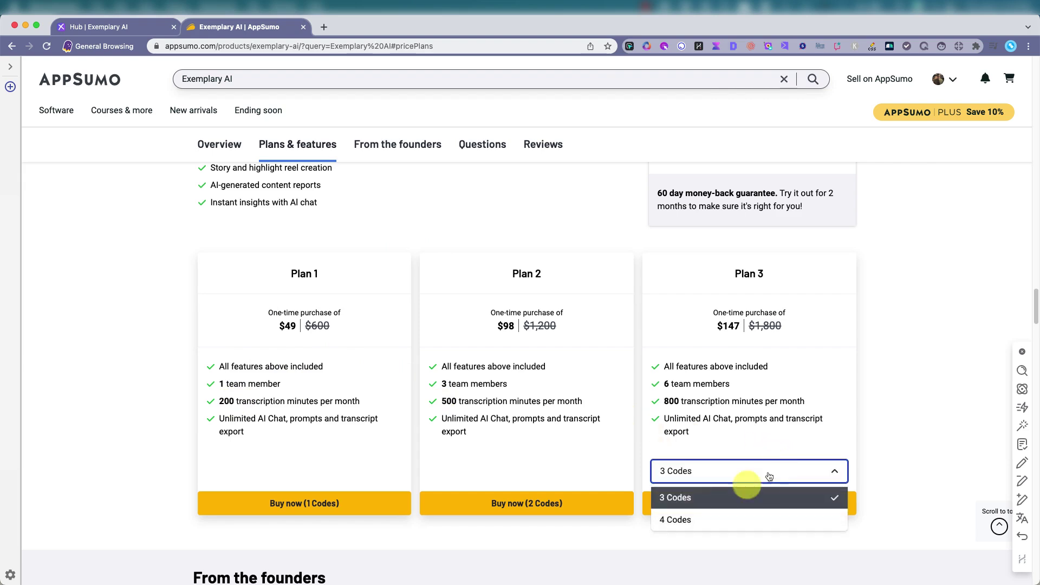
{"action": "left_click", "coordinate": [698, 519]}
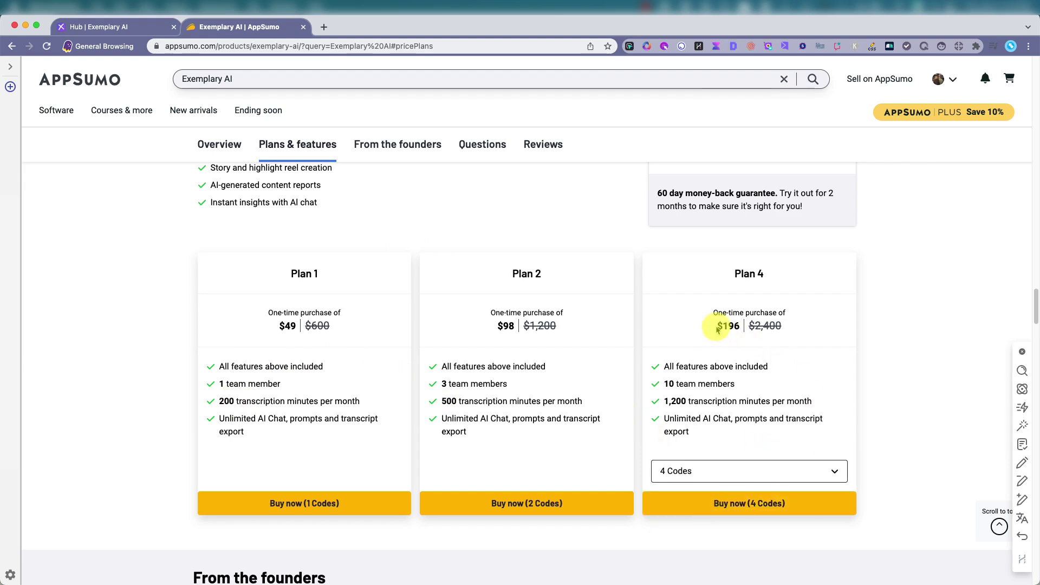
{"action": "left_click_drag", "start_coordinate": [717, 327], "coordinate": [739, 328]}
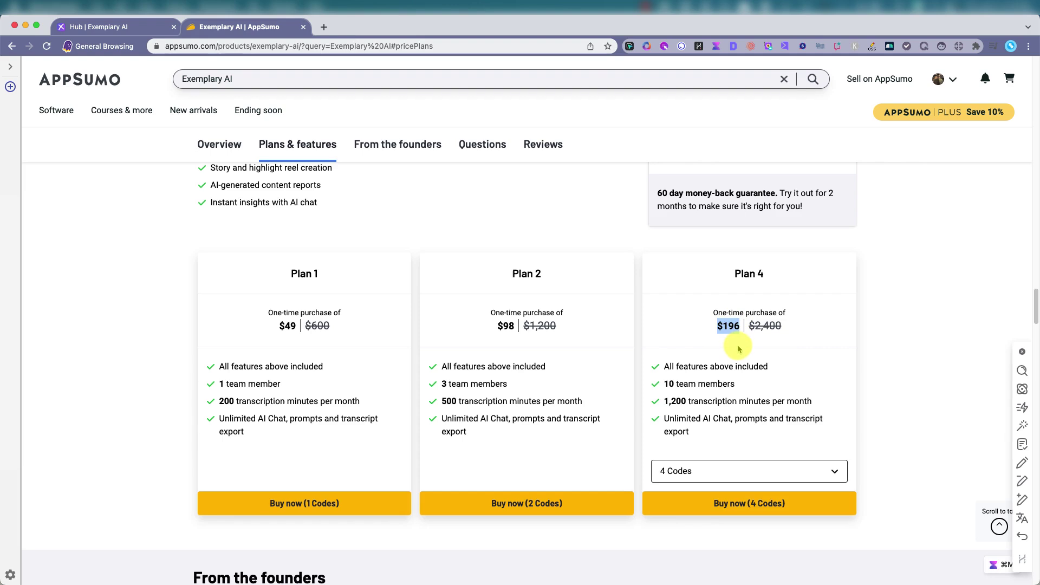
Step: Reopen the WOXO & Inksprout project from the Hub, expand Auto Generated, and show Clips
{"action": "left_click", "coordinate": [117, 27]}
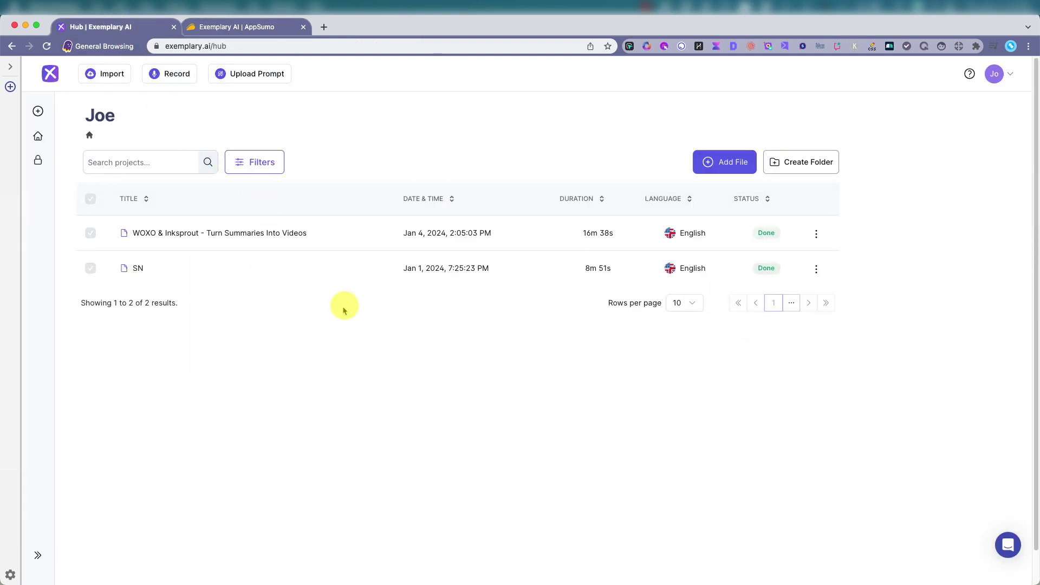
{"action": "left_click", "coordinate": [275, 233]}
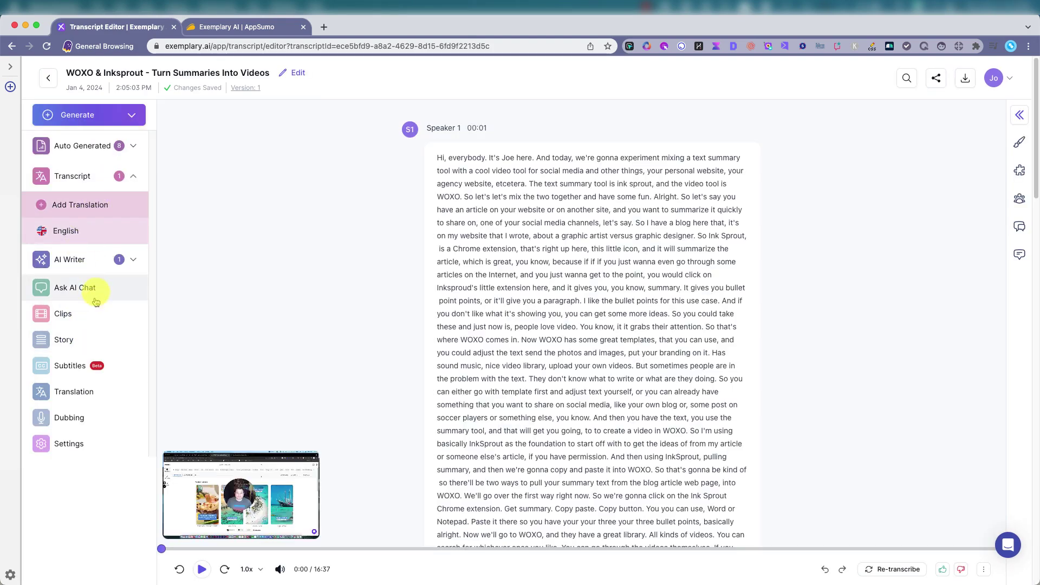
{"action": "left_click", "coordinate": [82, 145]}
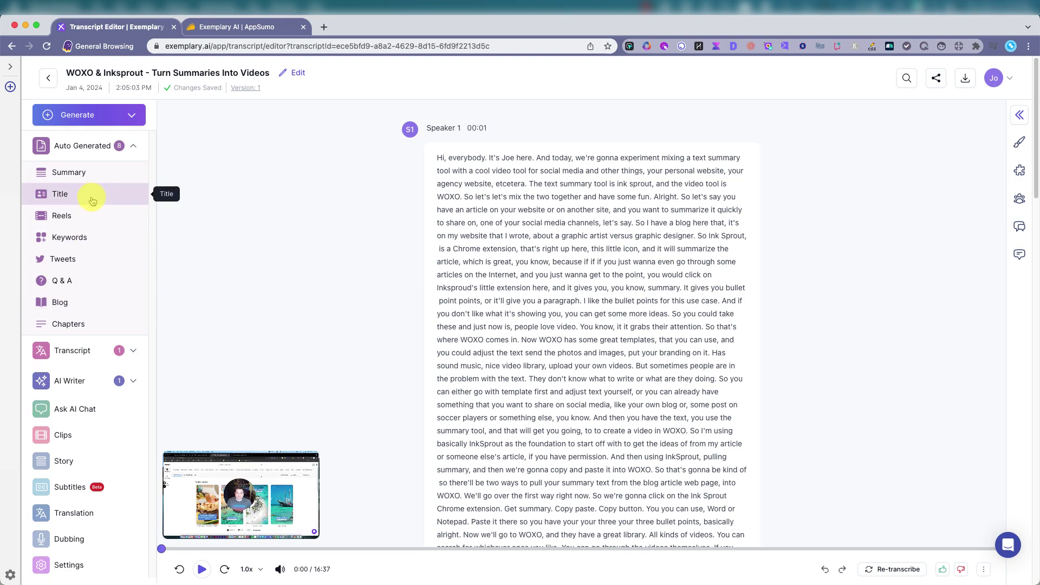
{"action": "left_click", "coordinate": [71, 438]}
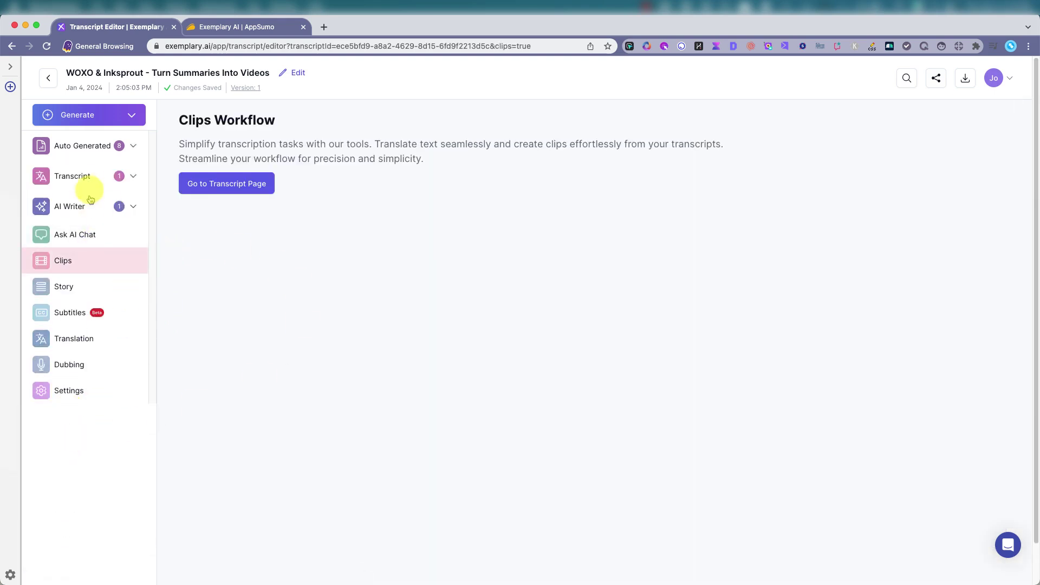